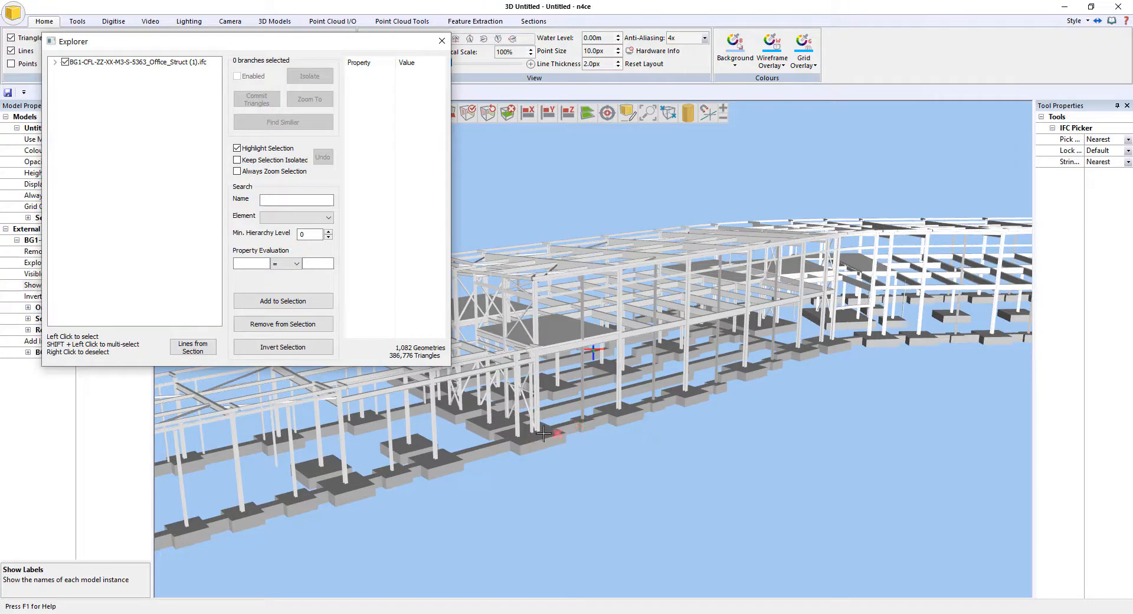
- Find all elements similar to one rectangular pad foundation, invert that selection and disable it to leave only the slabs enabled
left_click(545, 434)
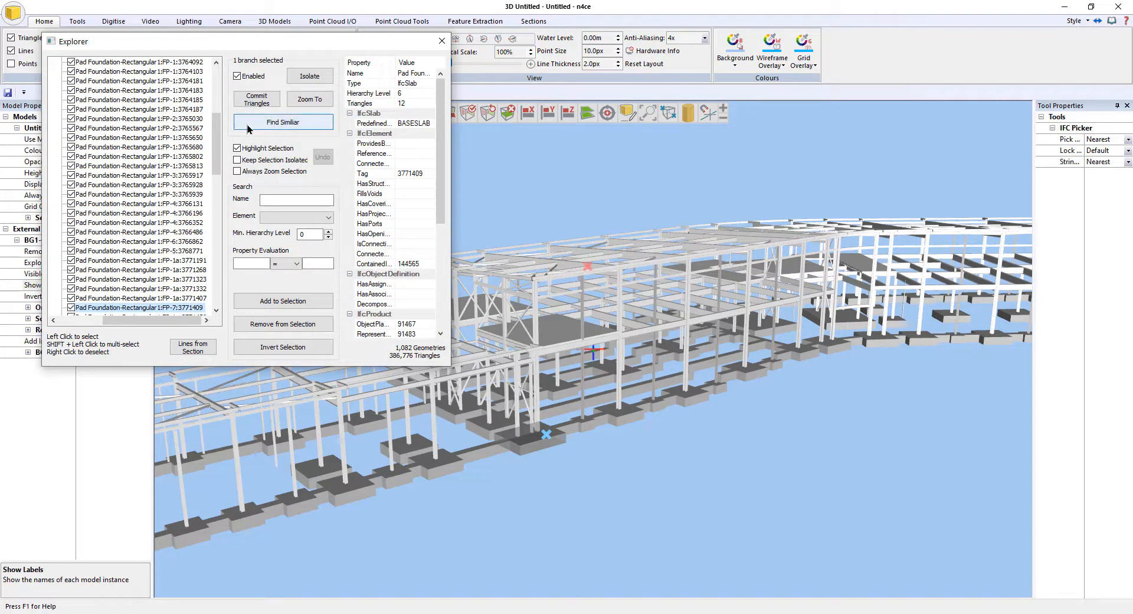
left_click(293, 124)
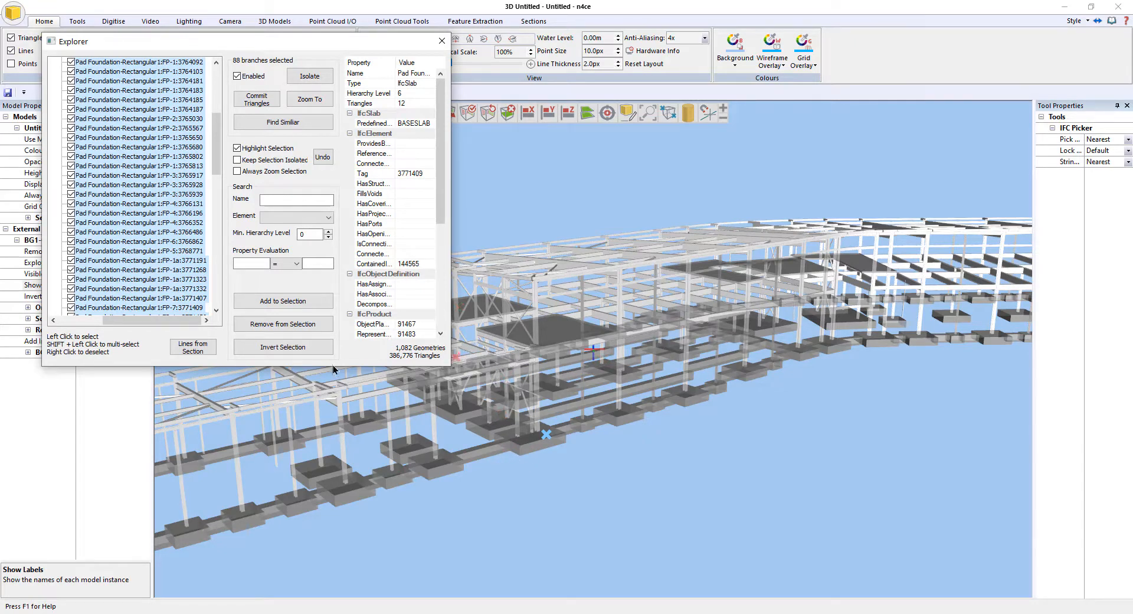
left_click(282, 347)
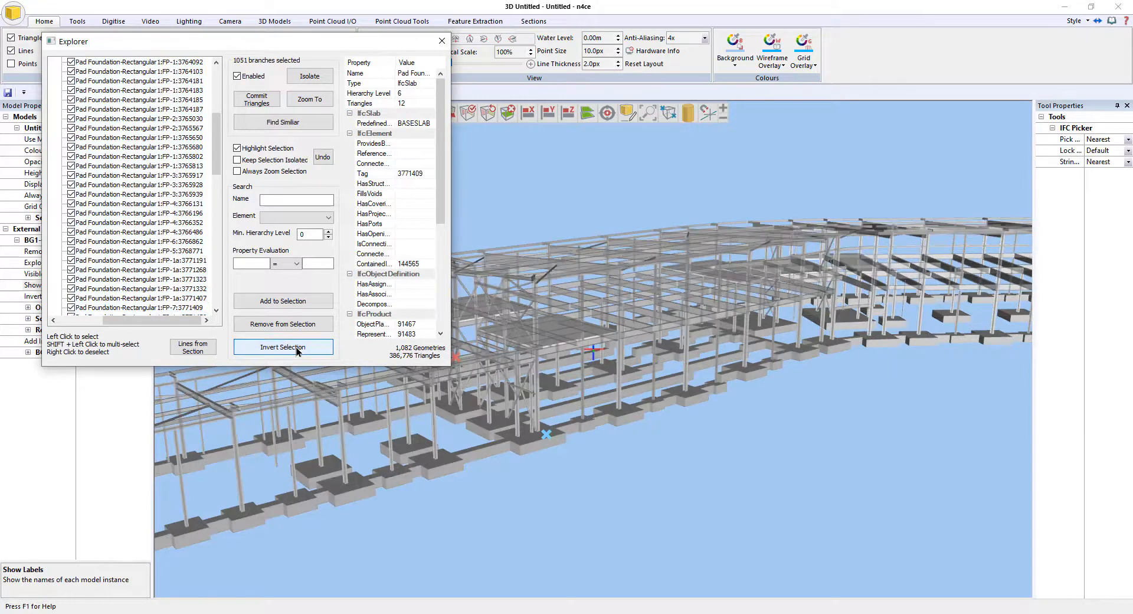
left_click(238, 76)
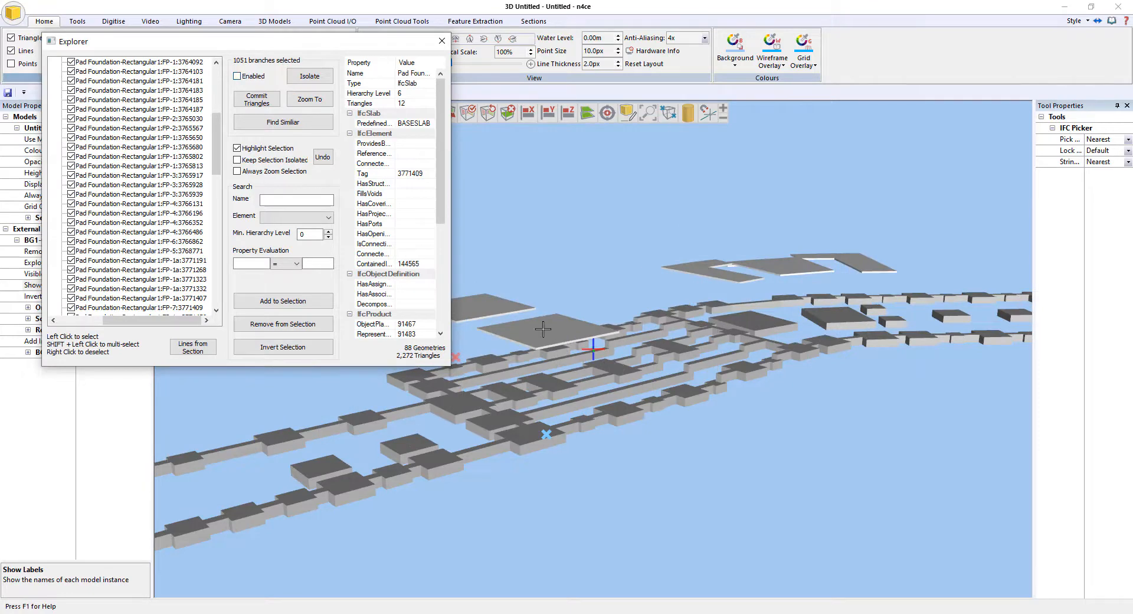
middle_click_drag(593, 331, 689, 300)
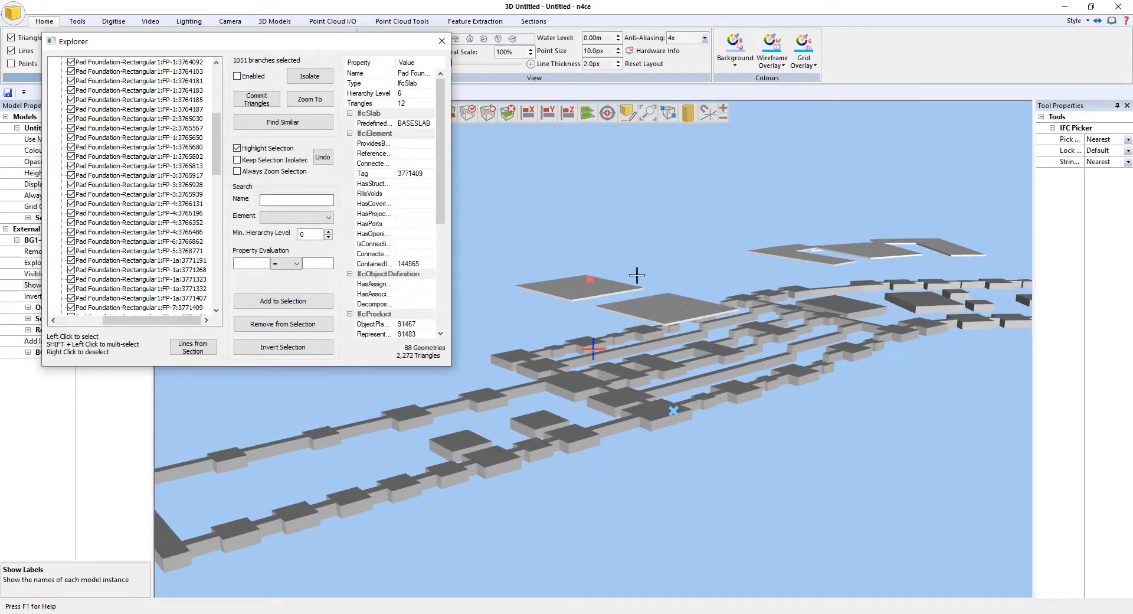
- Locate a raised foundation slab in the model tree and disable the whole IfcSlab group of the first floor
left_click(586, 284)
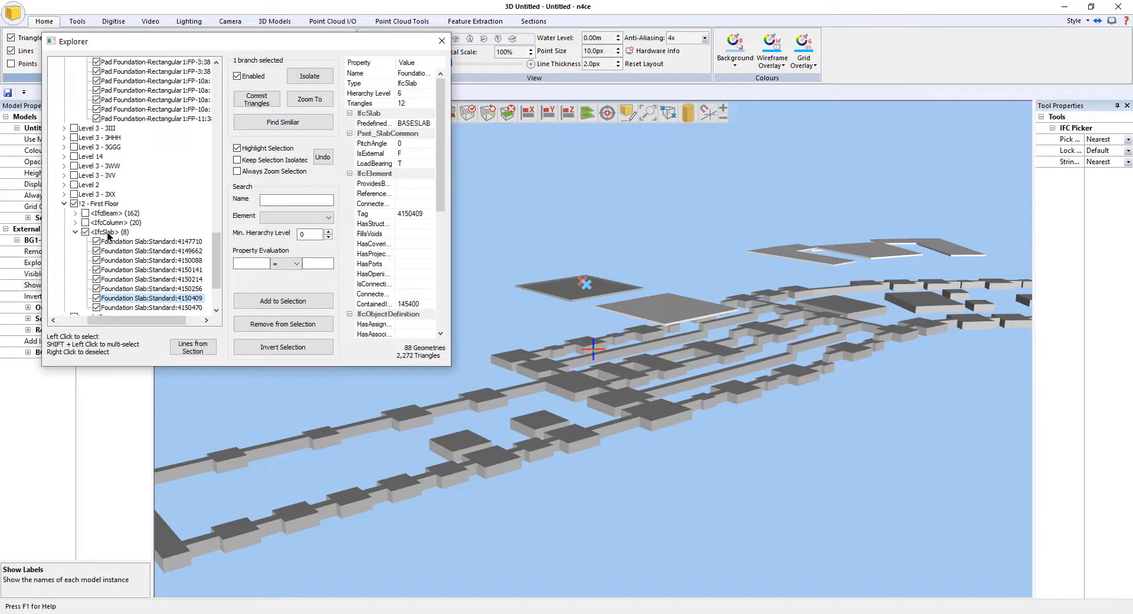
left_click(84, 232)
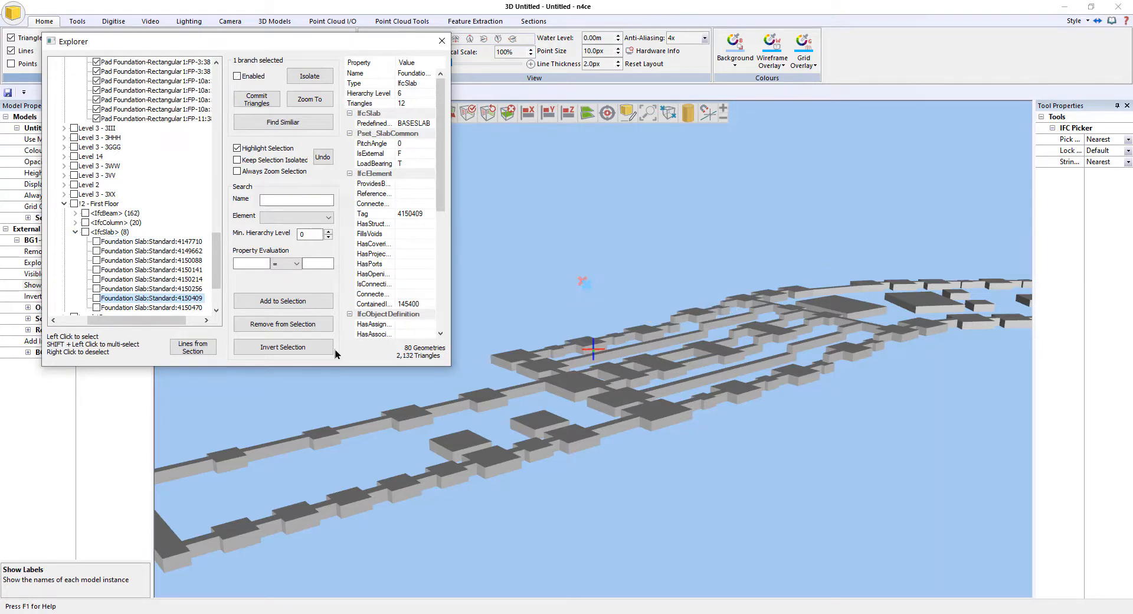
scroll(646, 273, "down", 3)
scroll(604, 203, "up", 3)
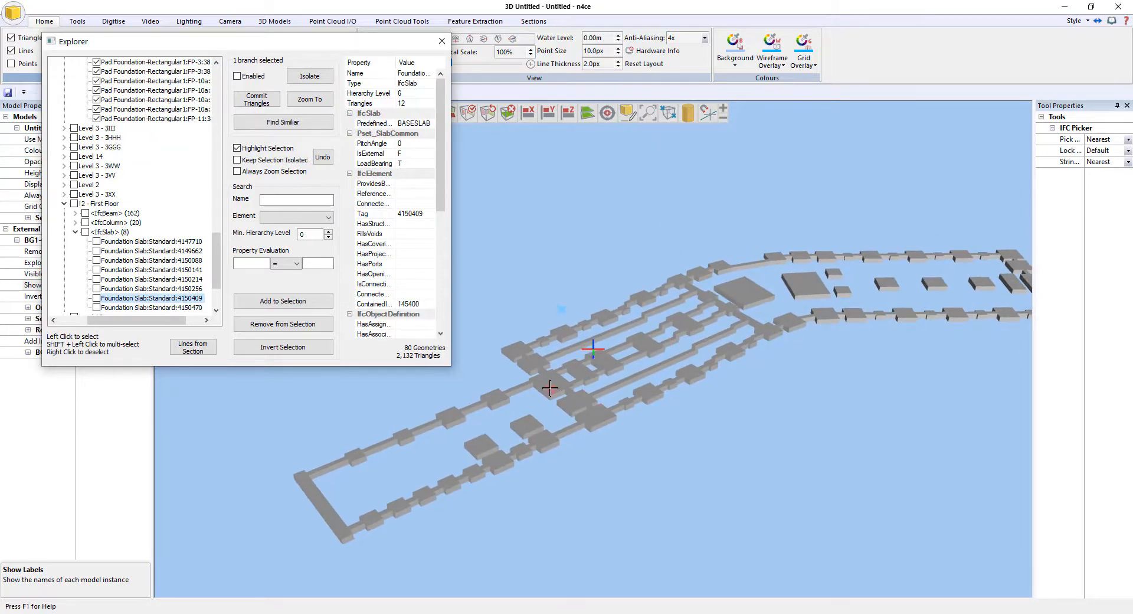
- Select all elements similar to one pad foundation and commit their triangles to a model named "Footings"
left_click(550, 388)
left_click(271, 124)
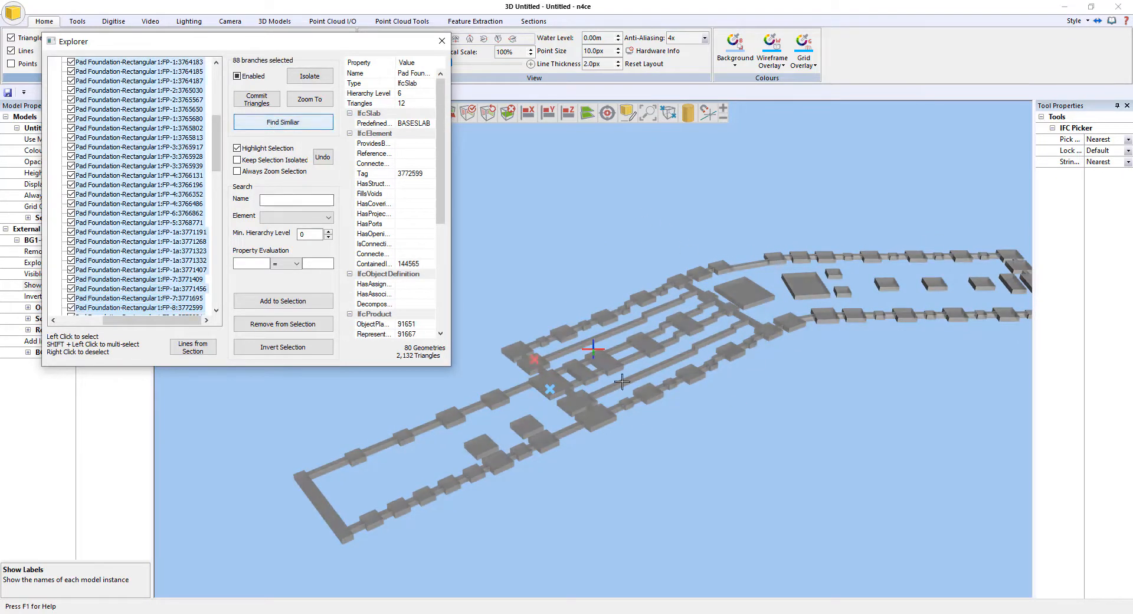
middle_click_drag(689, 446, 731, 413)
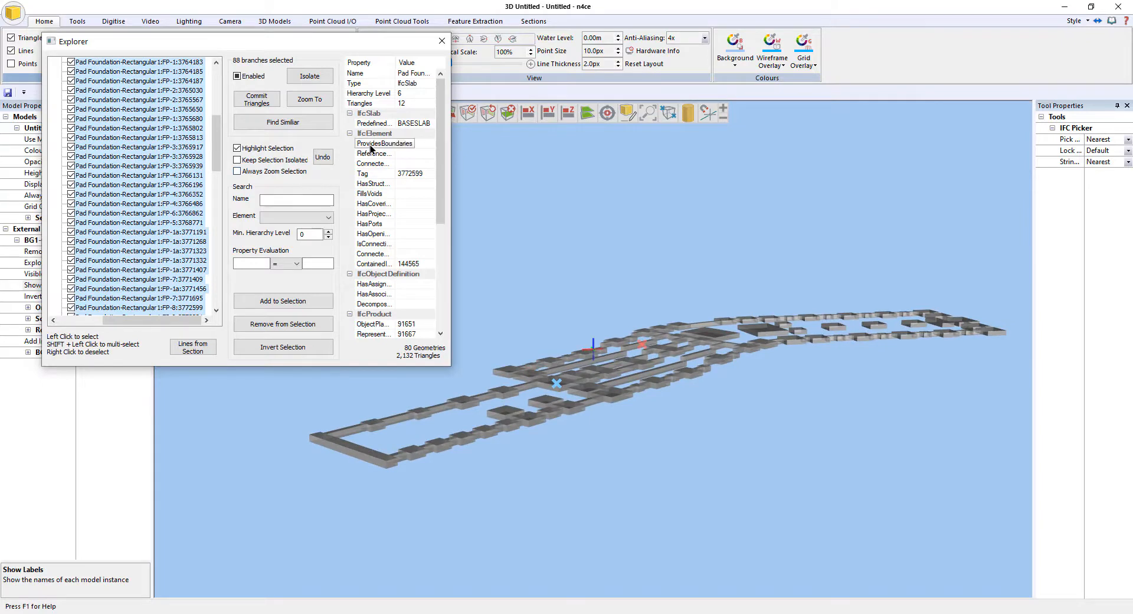
left_click(255, 101)
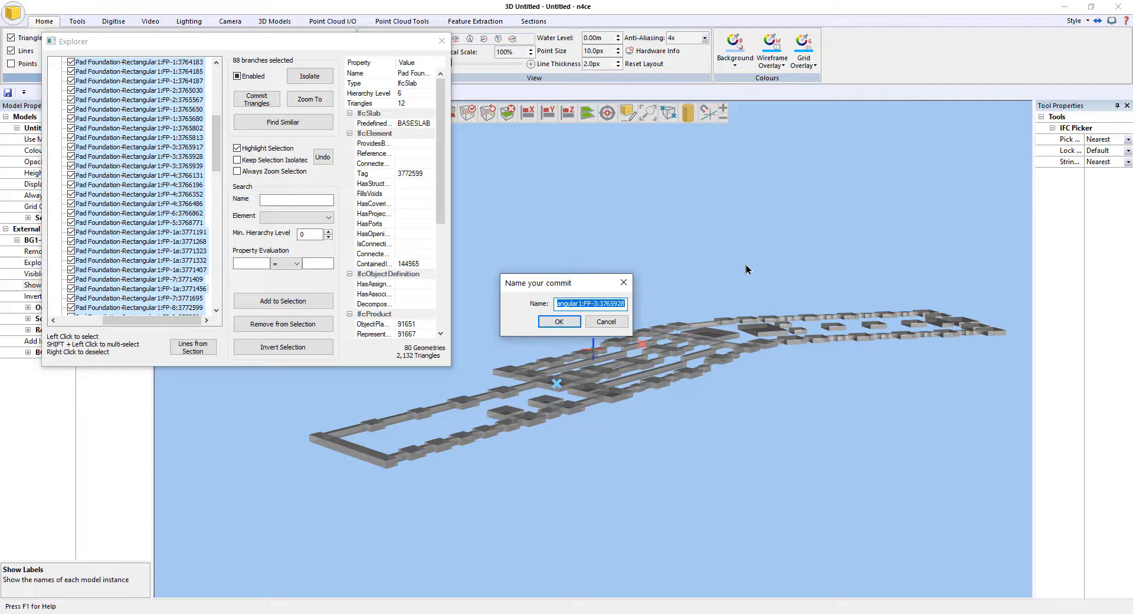
type("Footings")
key("Return")
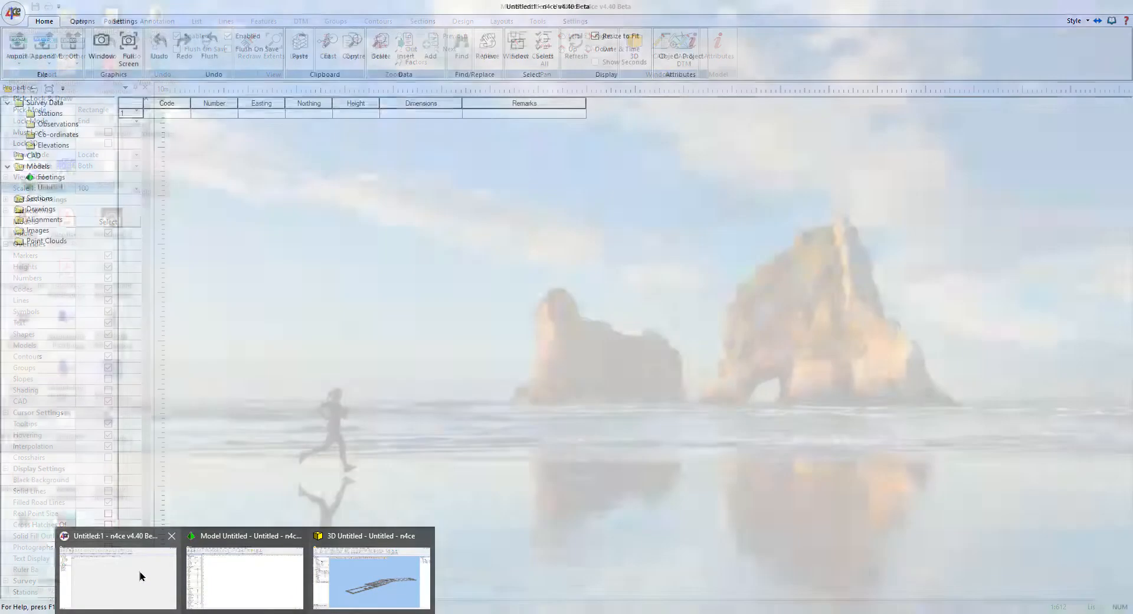
- Switch to the n4ce project window and open the Footings model in plan view
left_click(139, 571)
left_click(50, 178)
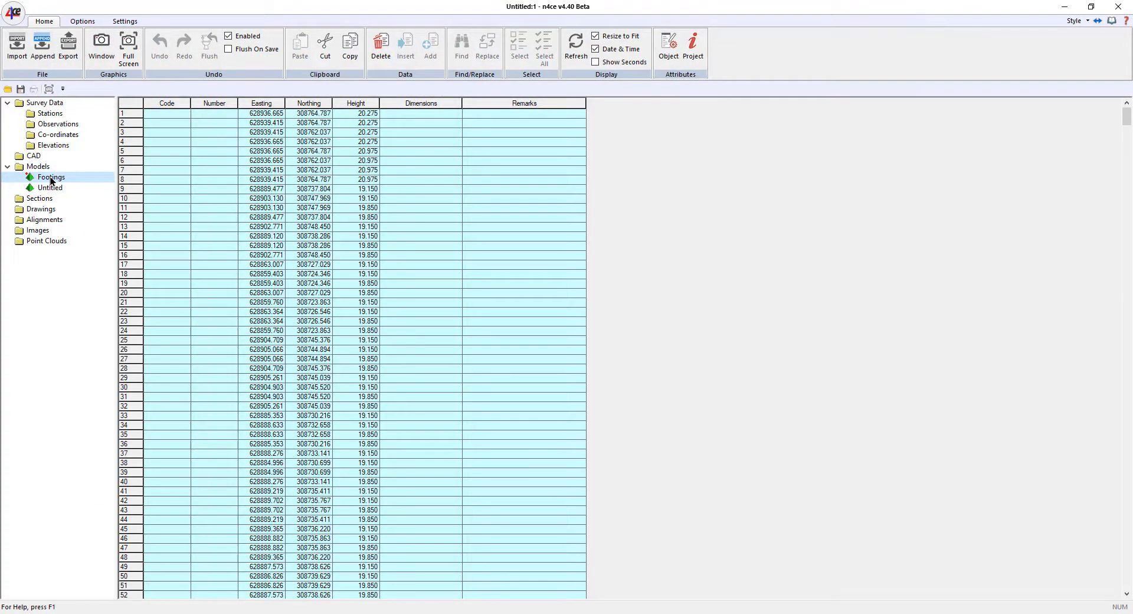
double_click(31, 175)
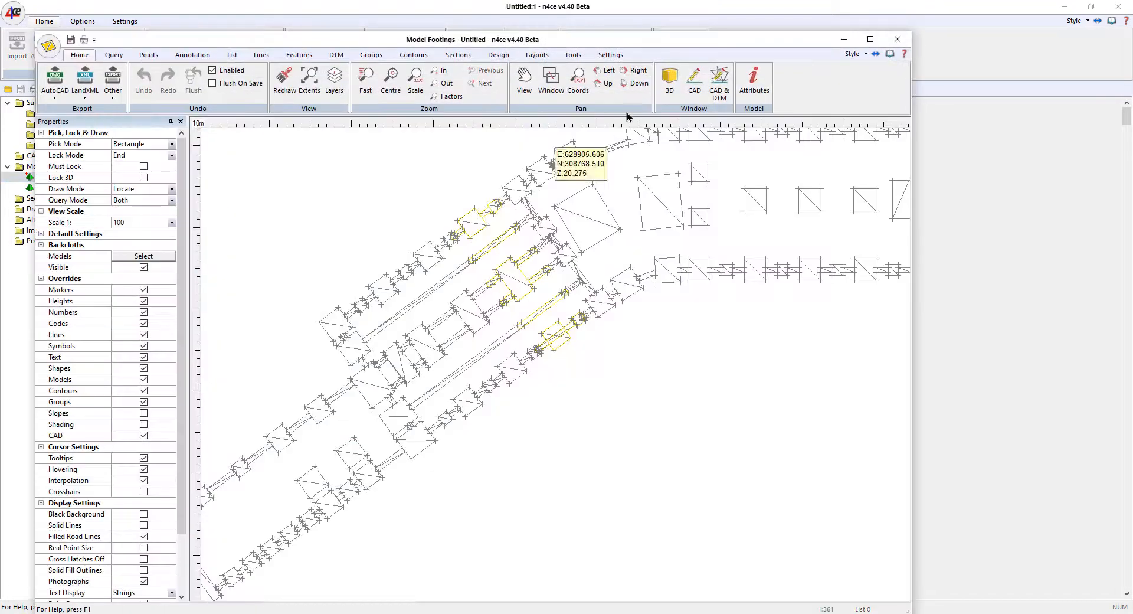
- Open the Footings model in a maximised 3D view and examine the pad and strip footings up close
left_click(670, 82)
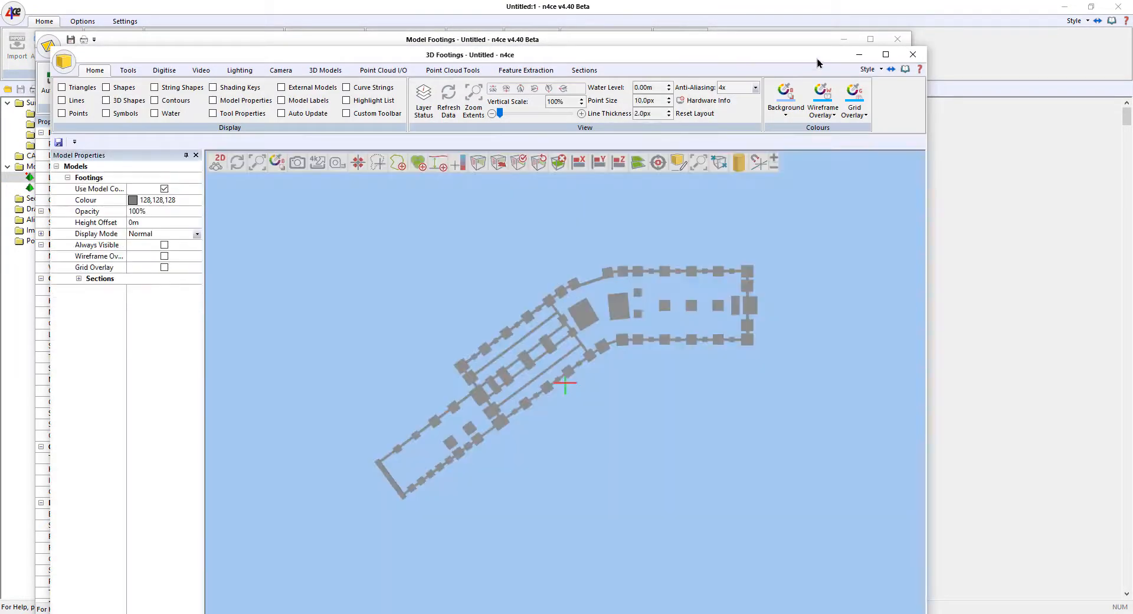
left_click(885, 54)
left_click_drag(570, 368, 616, 379)
scroll(570, 369, "up", 5)
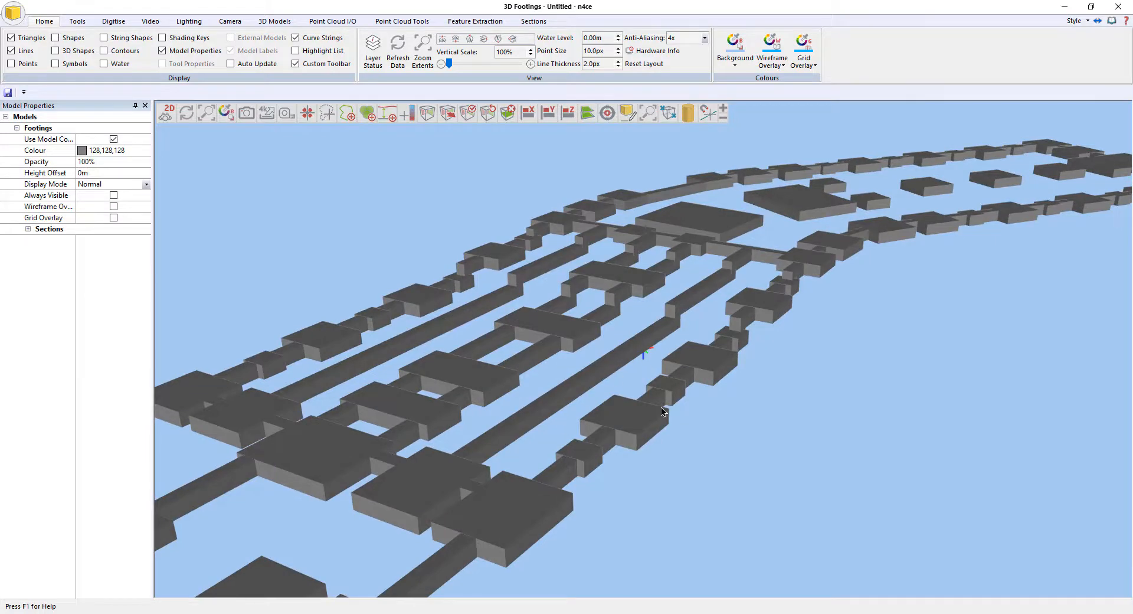
scroll(662, 412, "up", 4)
middle_click_drag(643, 435, 666, 361)
left_click_drag(660, 401, 496, 431)
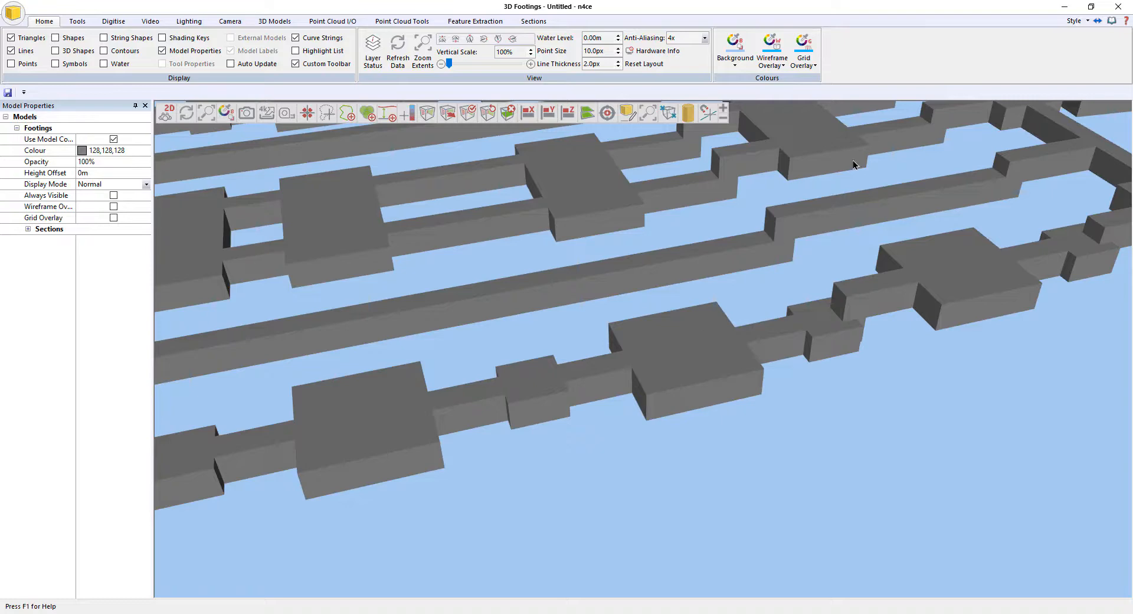
scroll(593, 332, "down", 5)
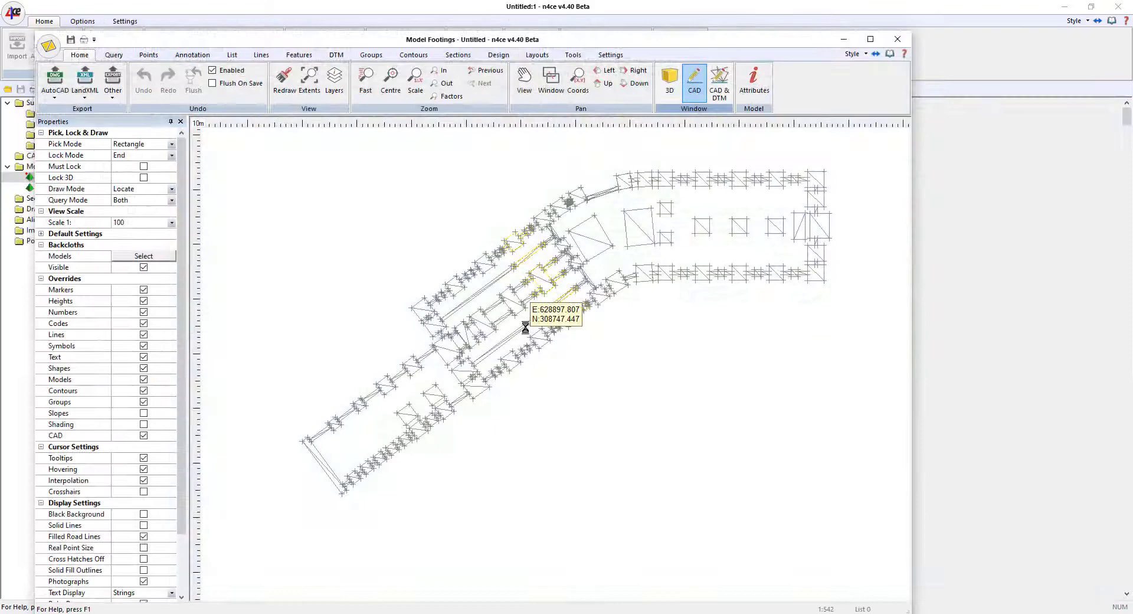
- Maximise the Footings plan and create a base line elevation between two footing corners along the lower outer edge of the building
scroll(524, 319, "up", 2)
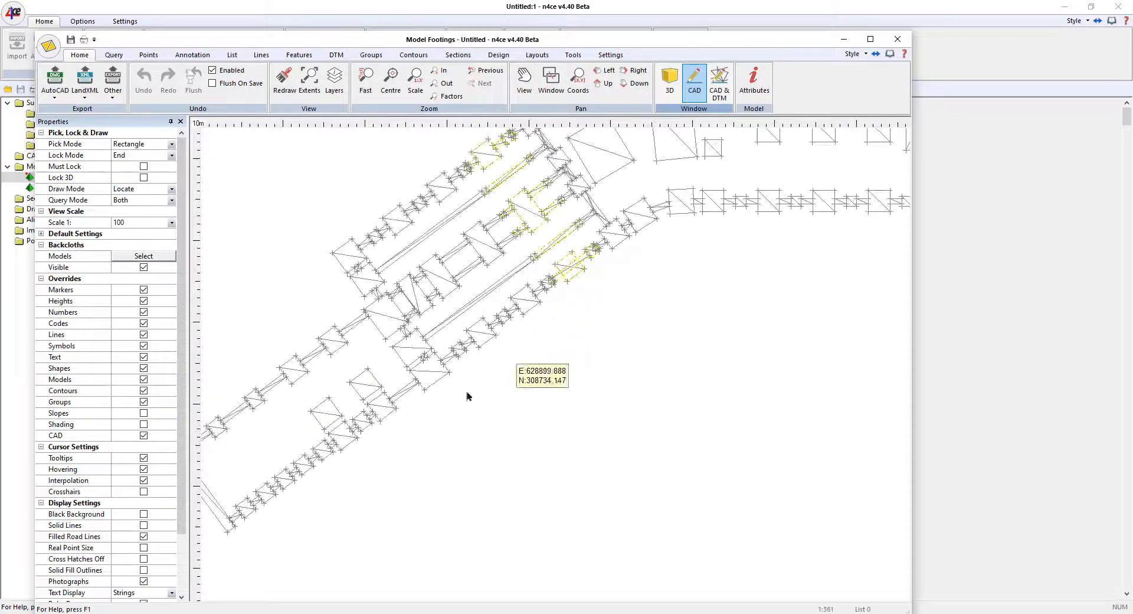
scroll(468, 397, "down", 2)
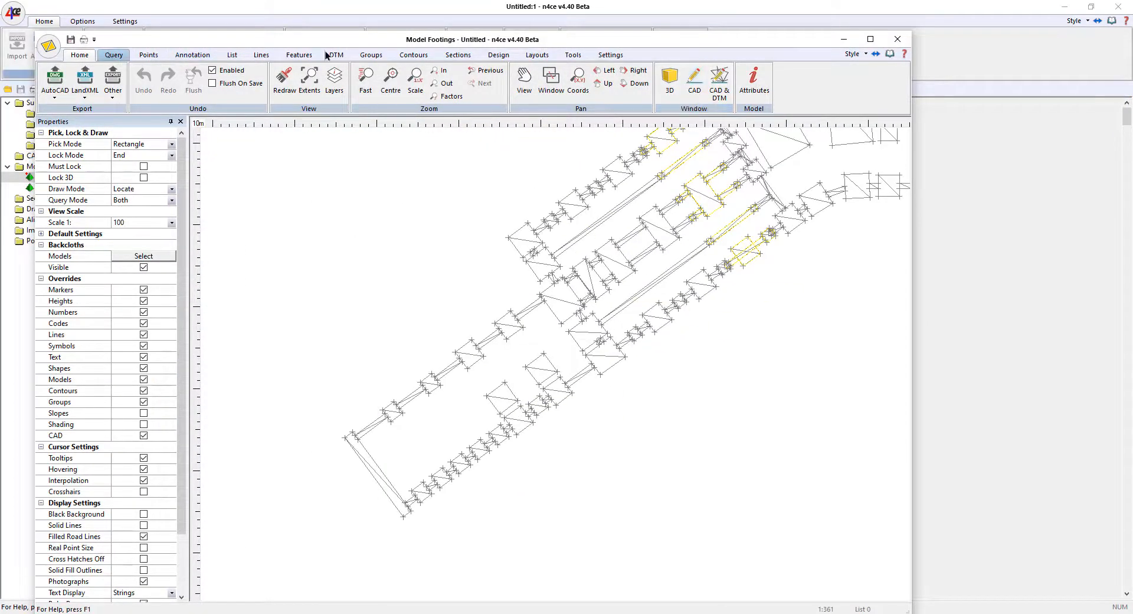
left_click(871, 40)
left_click(113, 22)
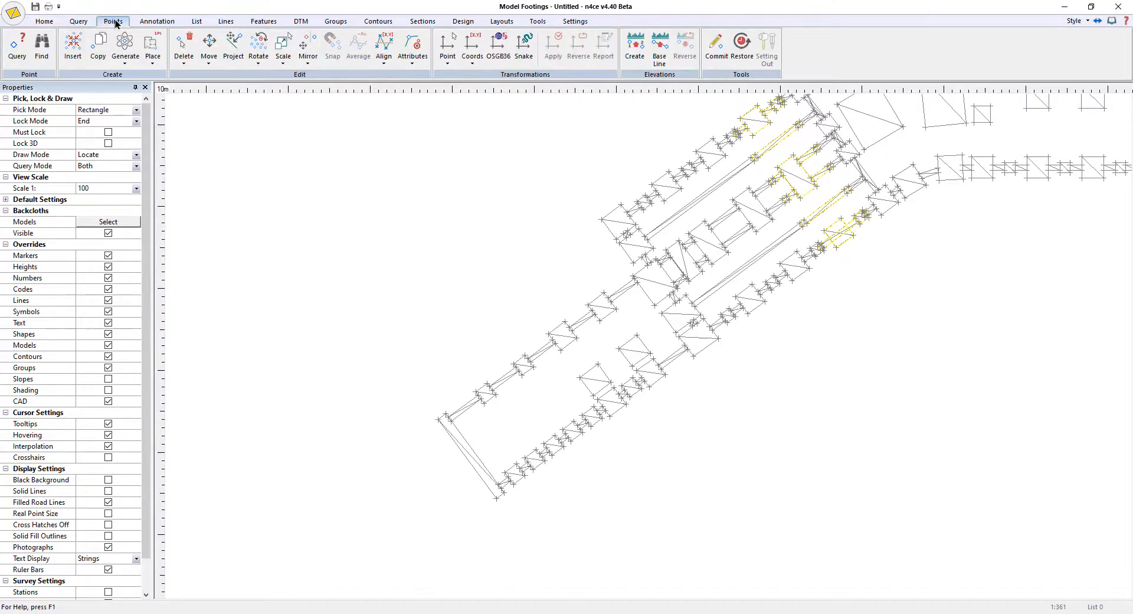
left_click(659, 44)
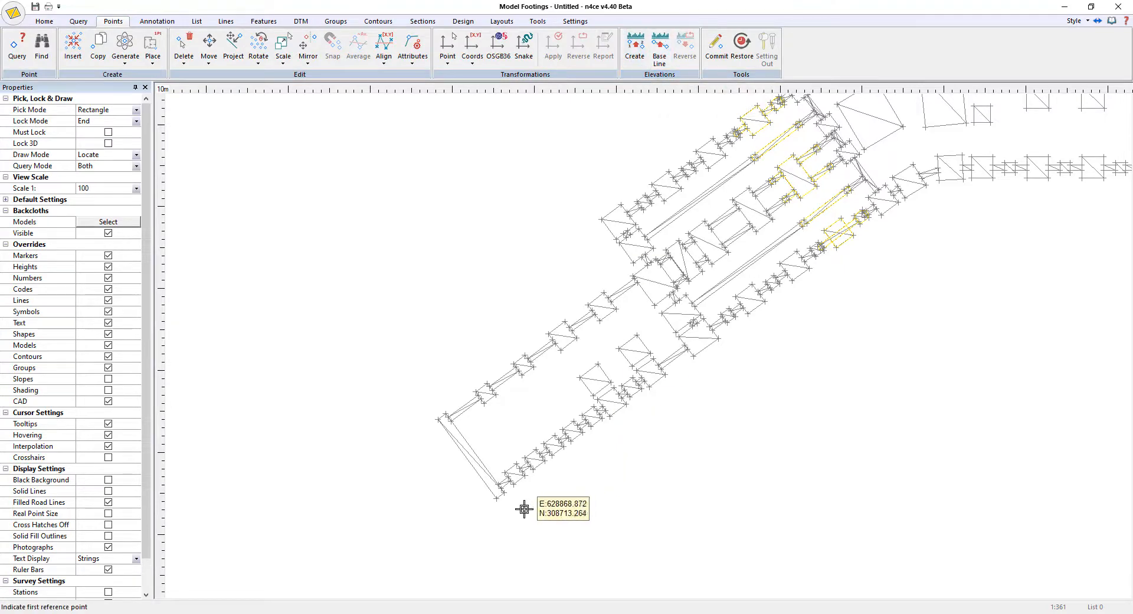
scroll(514, 489, "up", 3)
scroll(513, 489, "up", 1)
left_click(420, 242)
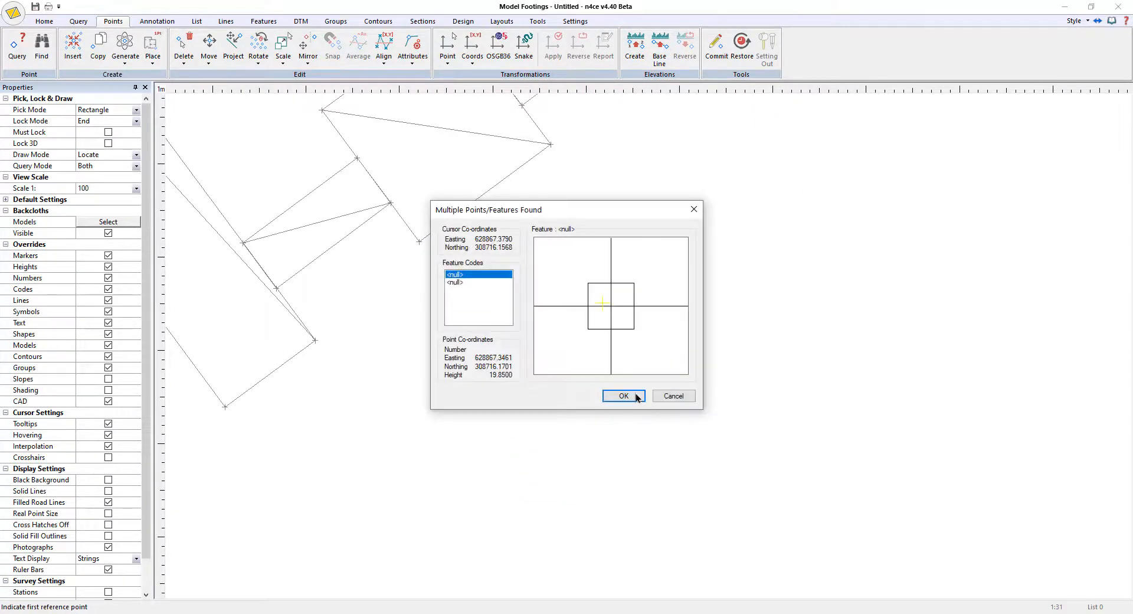
left_click(614, 394)
scroll(813, 259, "down", 3)
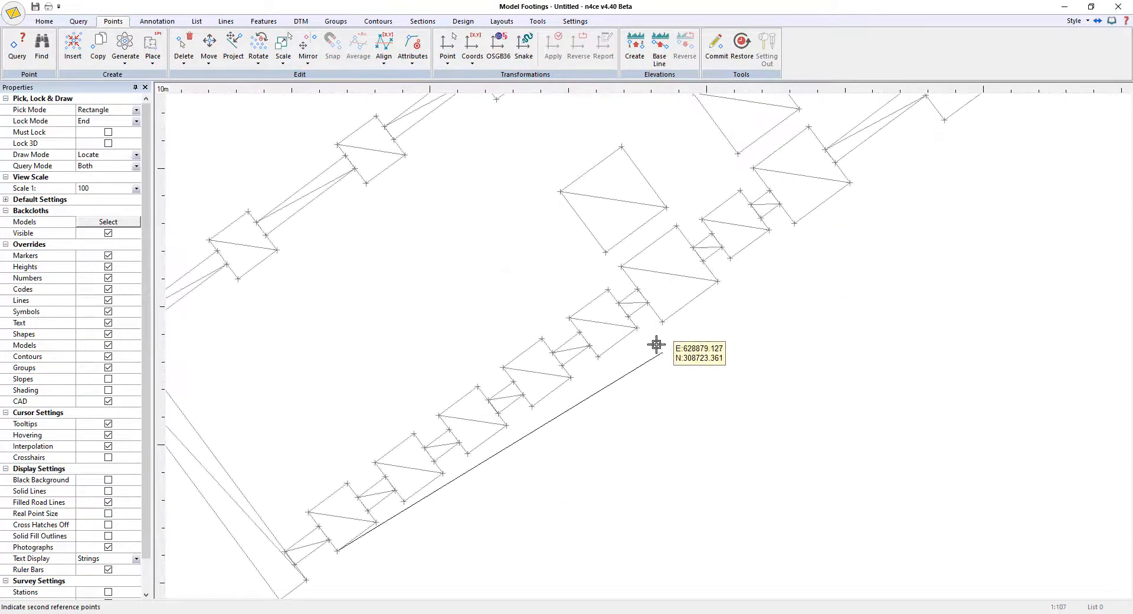
left_click(636, 326)
left_click(635, 397)
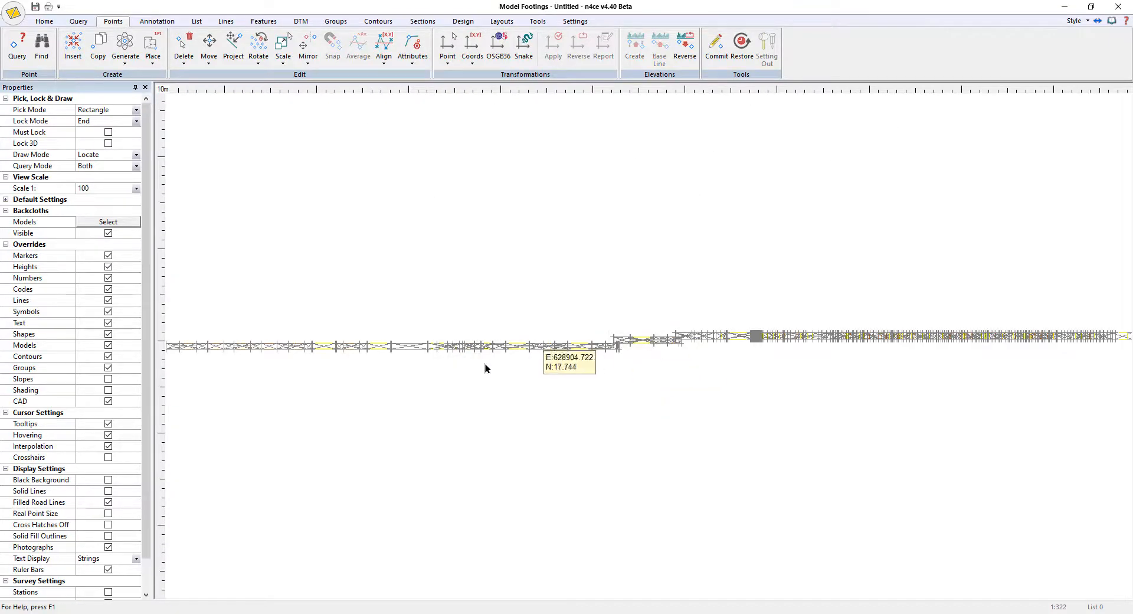
- Delete the DTM triangles along the top edge of the lowest run of footings in the elevation, using a rectangular window
scroll(449, 349, "up", 4)
scroll(566, 200, "up", 1)
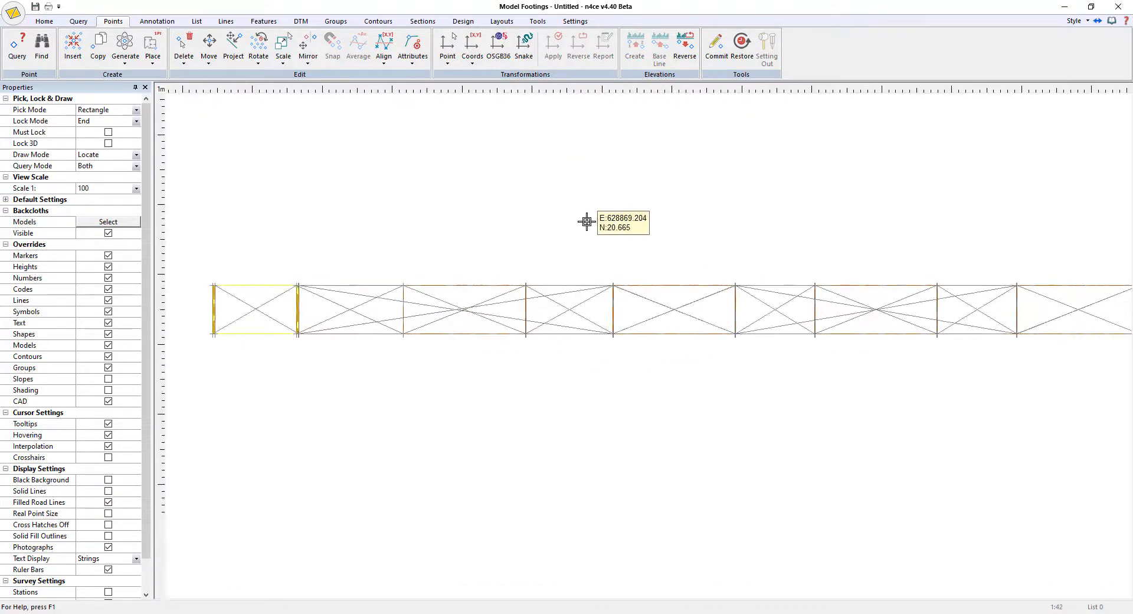
left_click(301, 22)
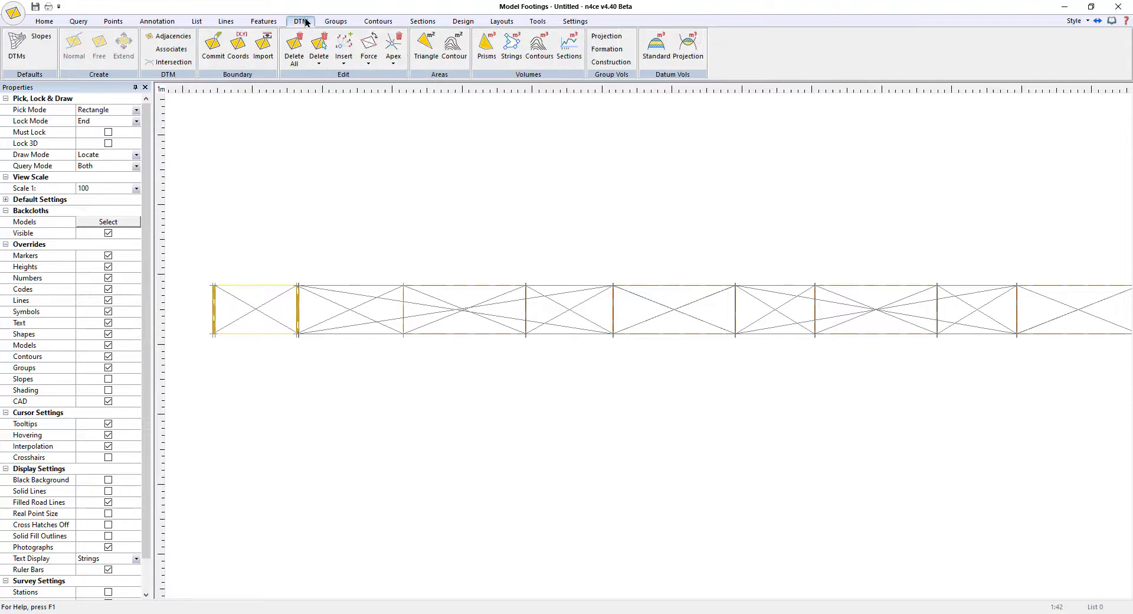
left_click(311, 66)
left_click(351, 149)
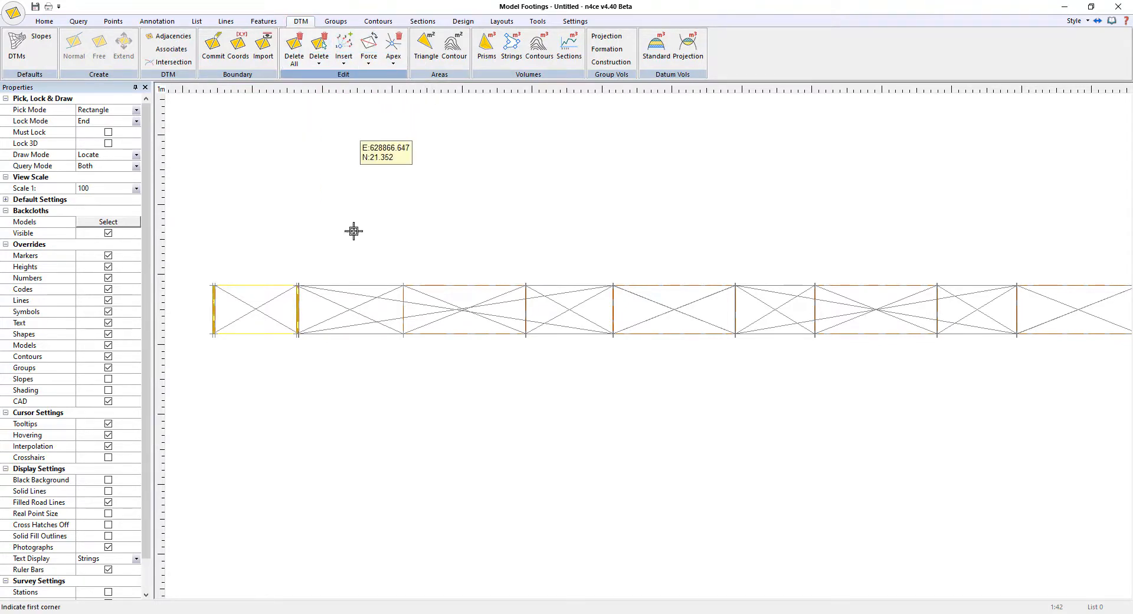
left_click(202, 271)
scroll(796, 271, "down", 4)
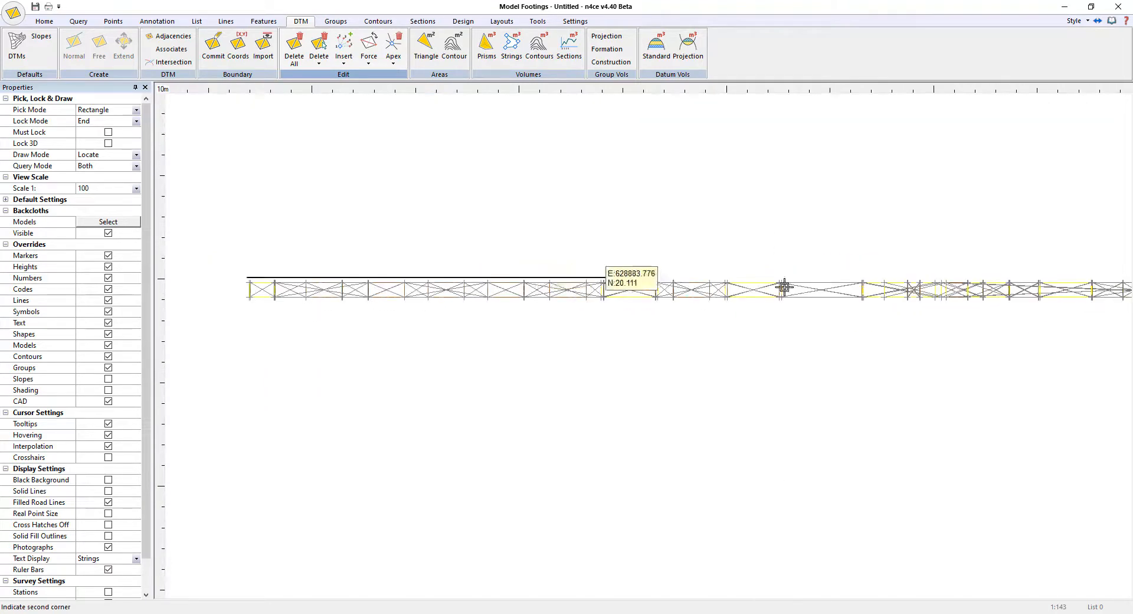
scroll(614, 272, "up", 4)
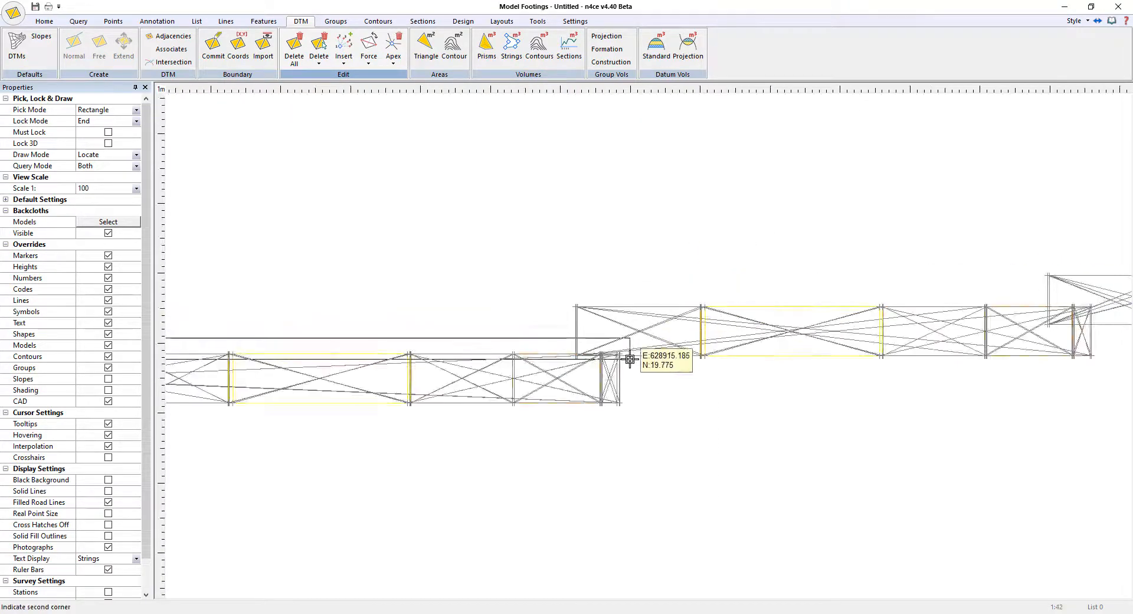
- Delete the DTM triangles along the top edge of the intermediate stepped footings with another rectangular window
left_click(572, 292)
middle_click_drag(954, 320, 607, 308)
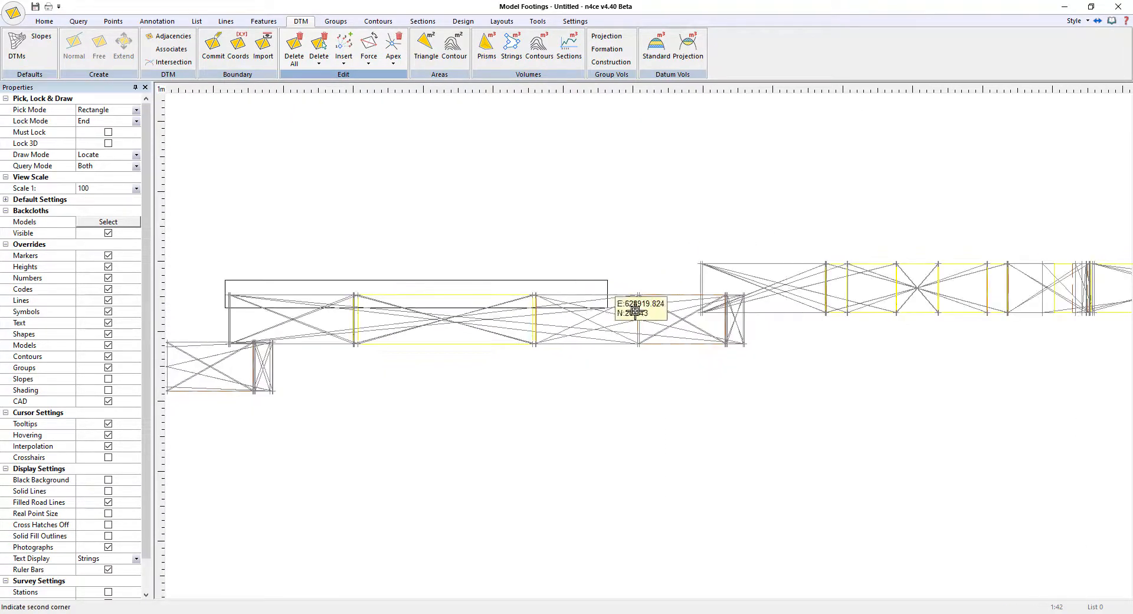
left_click(755, 309)
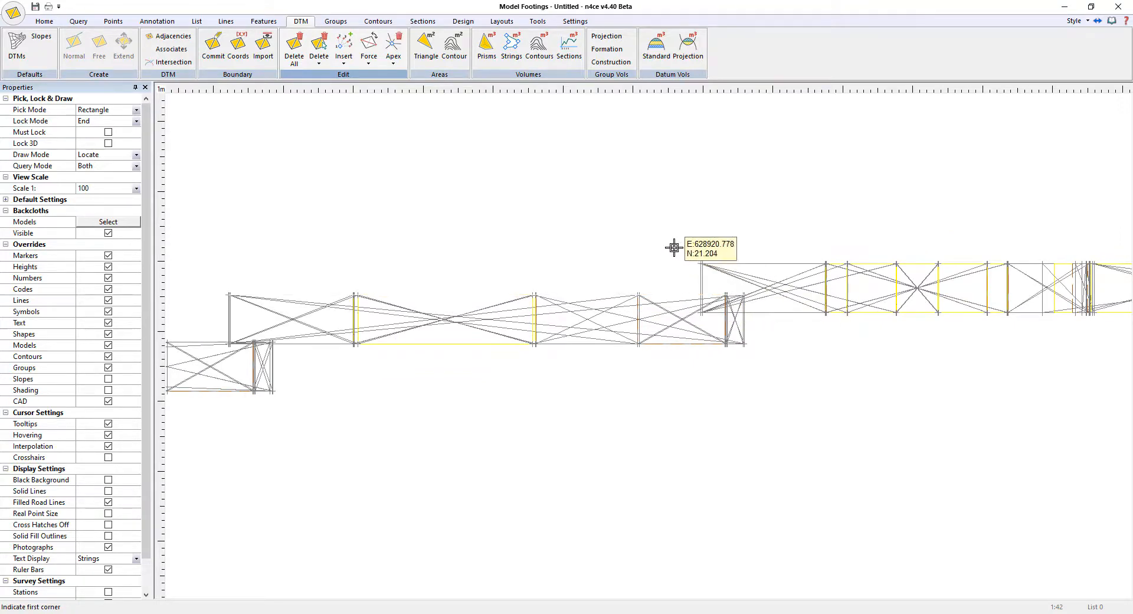
- Delete the DTM triangles along the top edge of the highest run of footings up to its far end, then end the deletion
left_click(676, 240)
scroll(829, 270, "down", 7)
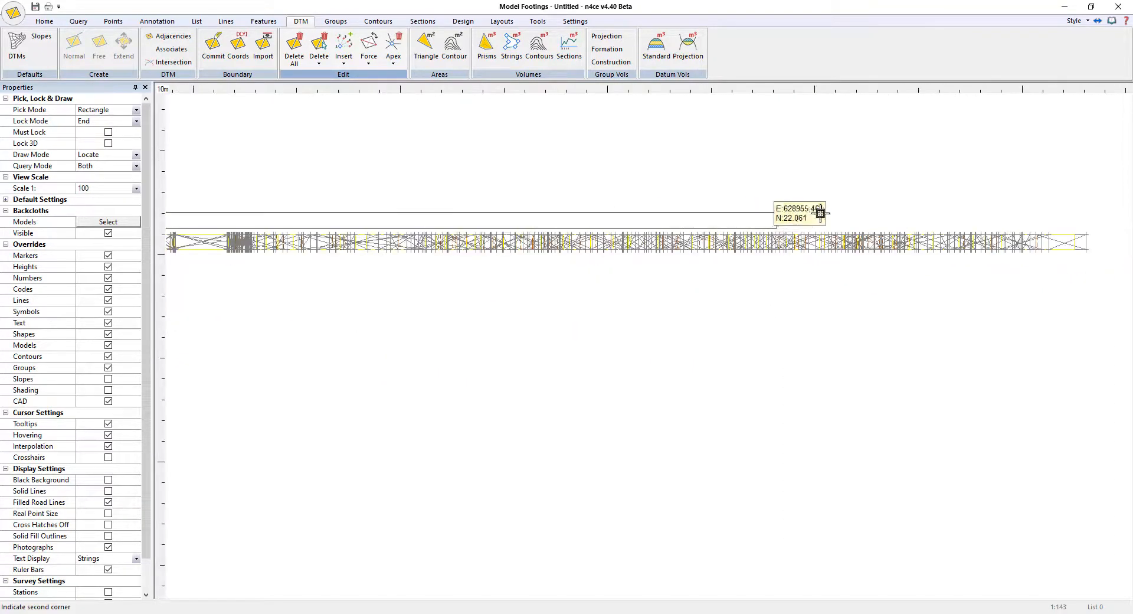
scroll(779, 242, "up", 5)
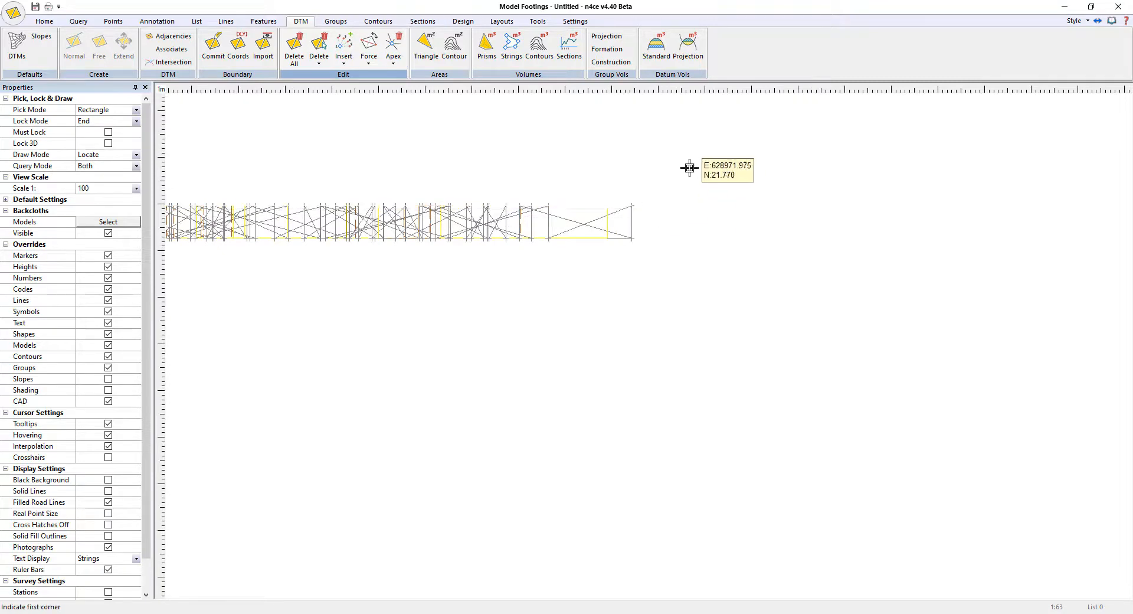
left_click(711, 193)
left_click(711, 193)
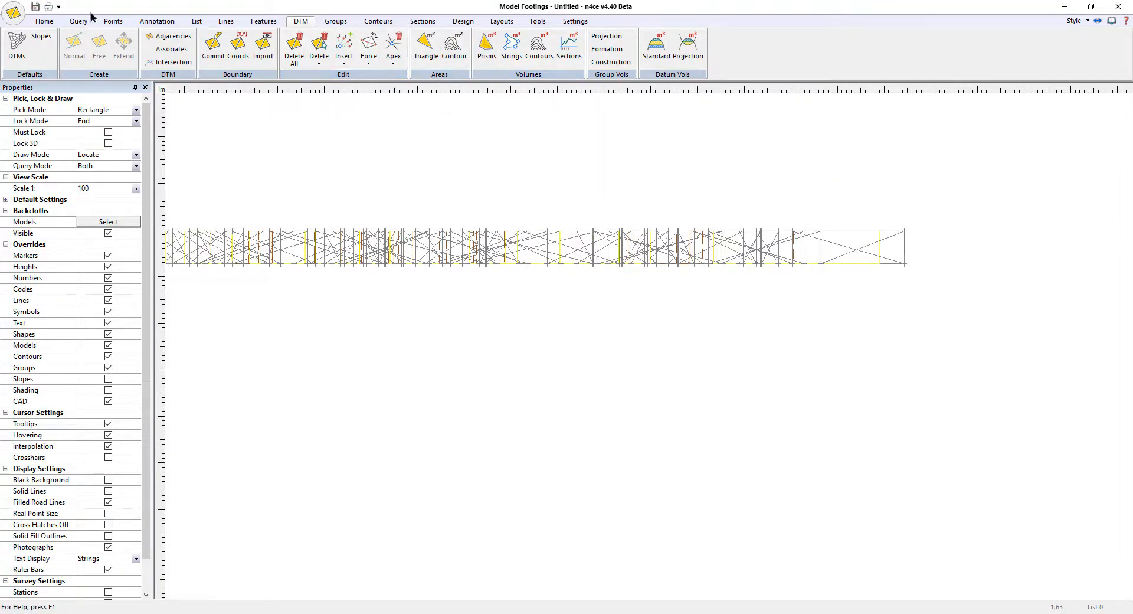
- Restore the Footings model from the elevation to its original plan orientation
left_click(113, 24)
left_click(688, 62)
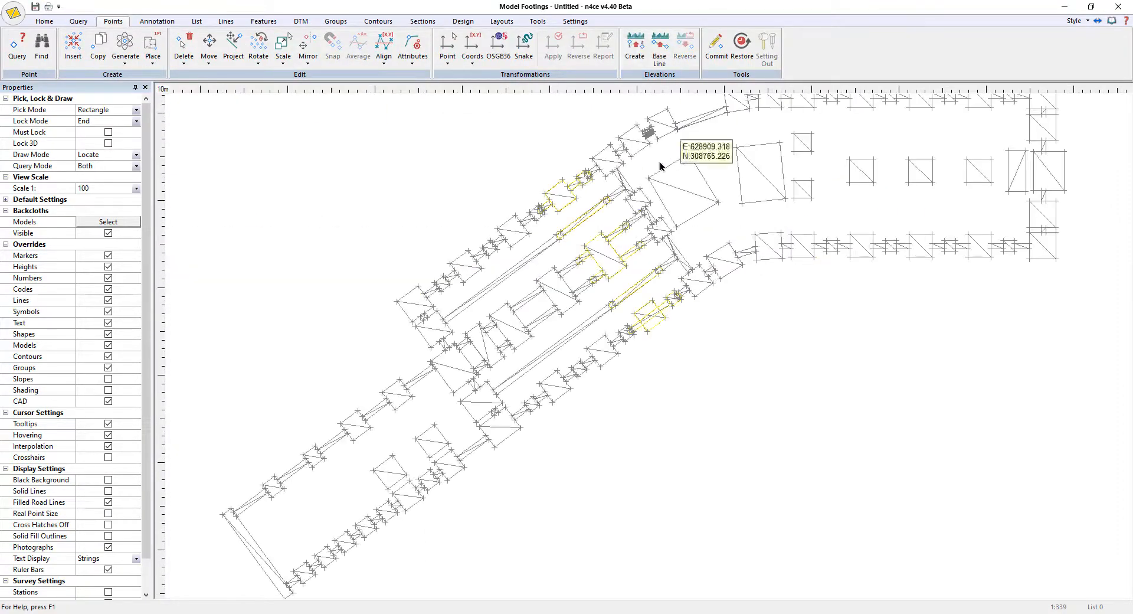
scroll(623, 233, "down", 1)
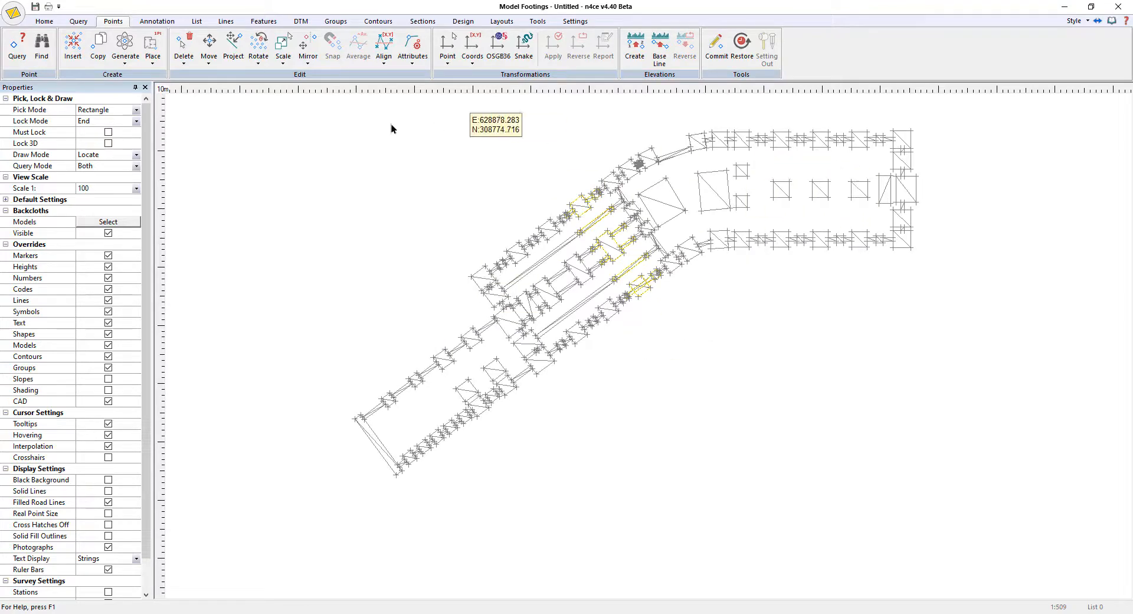
- Inspect the edited Footings DTM in a 3D view from several directions, changing its display mode, and close the view
left_click(45, 21)
left_click(634, 42)
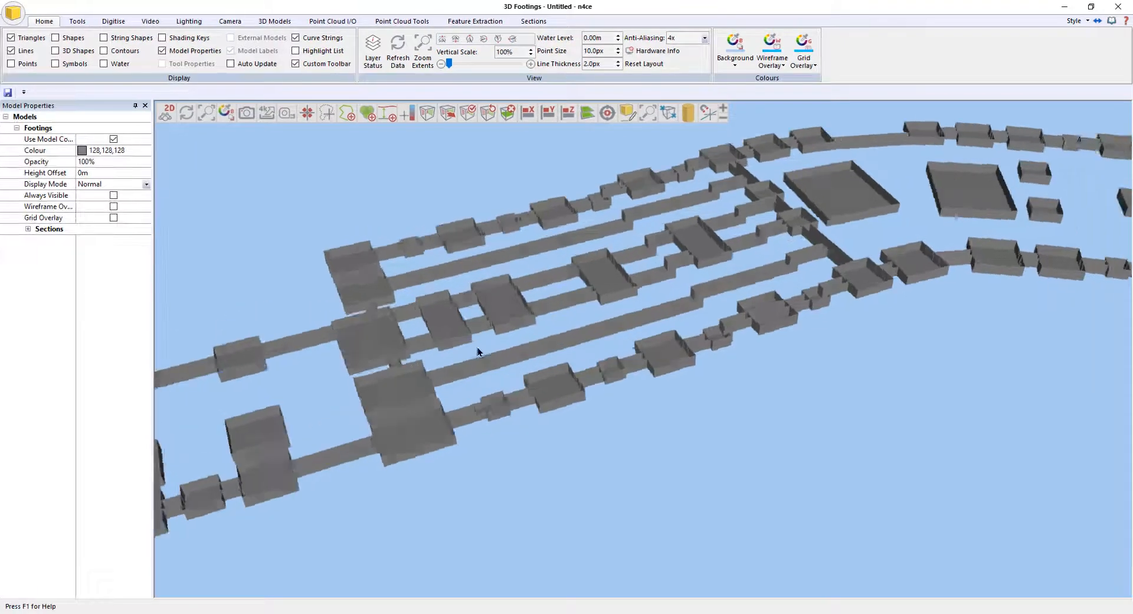
left_click_drag(477, 348, 688, 340)
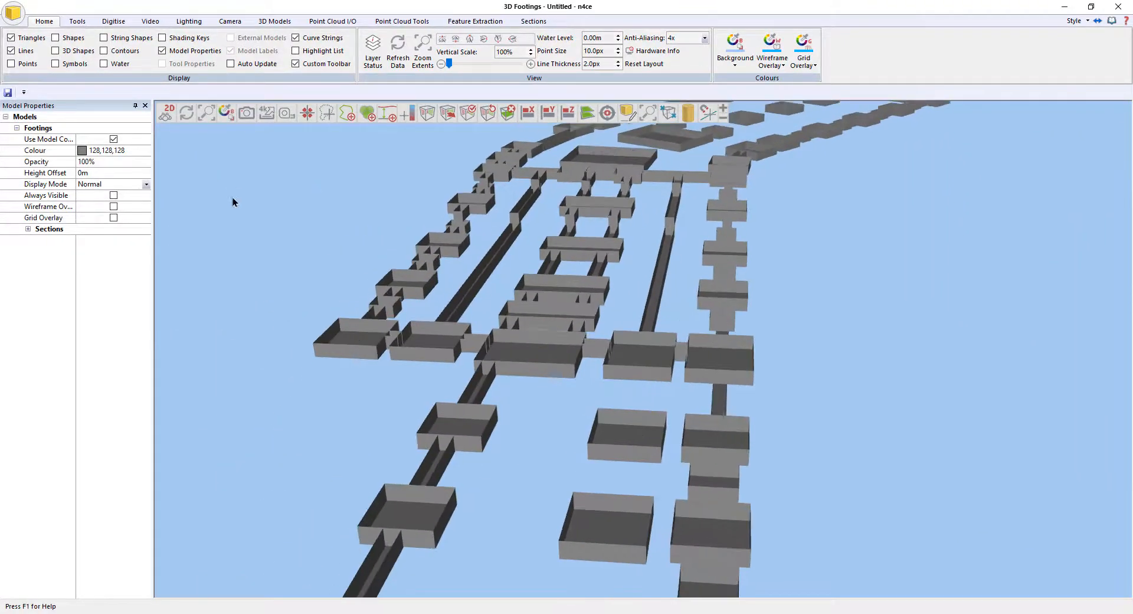
left_click(146, 185)
left_click(120, 258)
mouse_move(613, 318)
left_mouse_down()
mouse_move(611, 355)
mouse_move(591, 386)
mouse_move(720, 325)
mouse_move(735, 359)
mouse_move(566, 374)
mouse_move(448, 416)
mouse_move(665, 335)
mouse_move(603, 359)
mouse_move(737, 265)
mouse_move(895, 127)
left_mouse_up()
left_click(1117, 8)
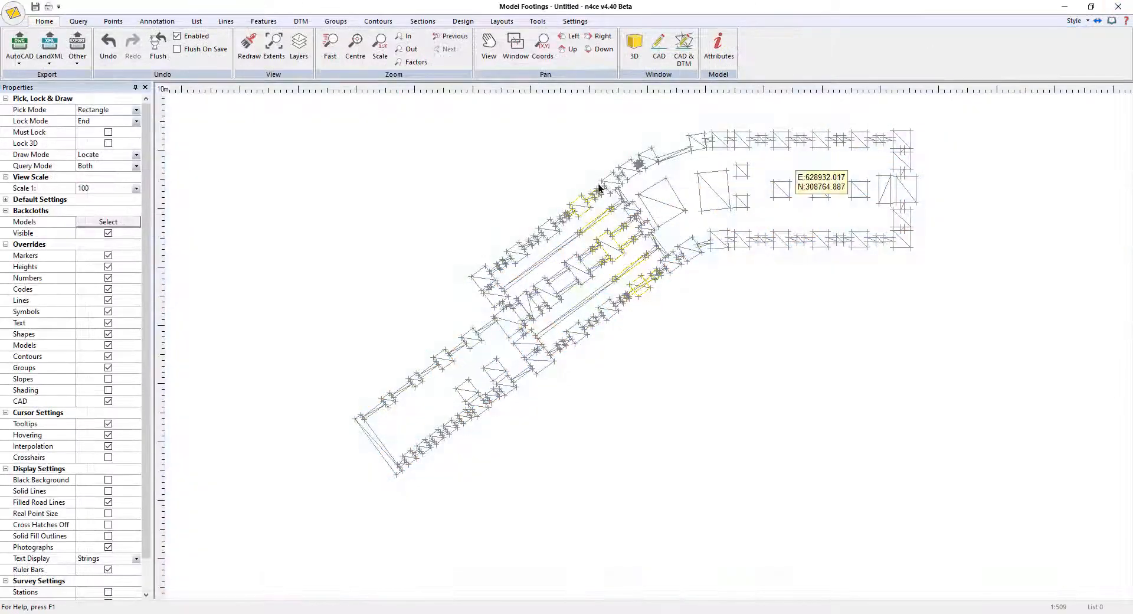
left_click(19, 61)
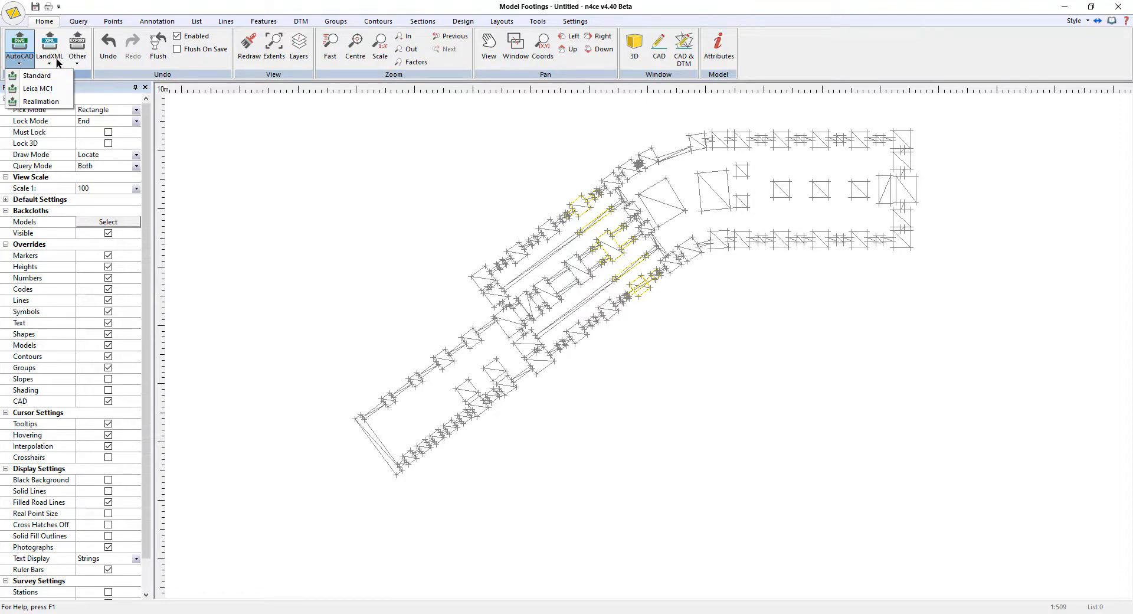
scroll(441, 306, "up", 2)
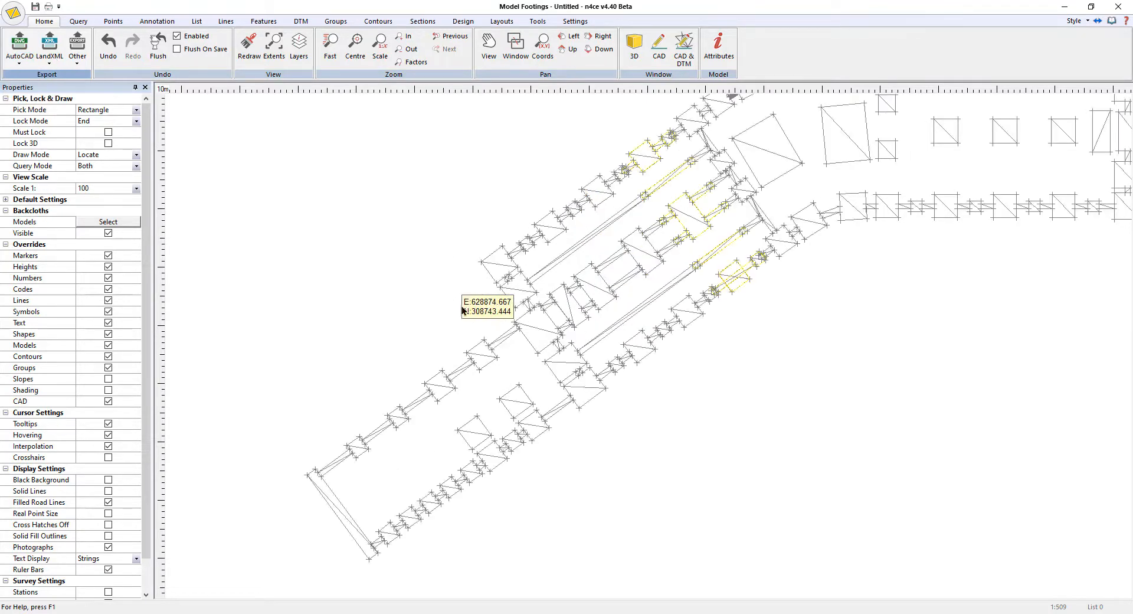
middle_click_drag(702, 427, 758, 337)
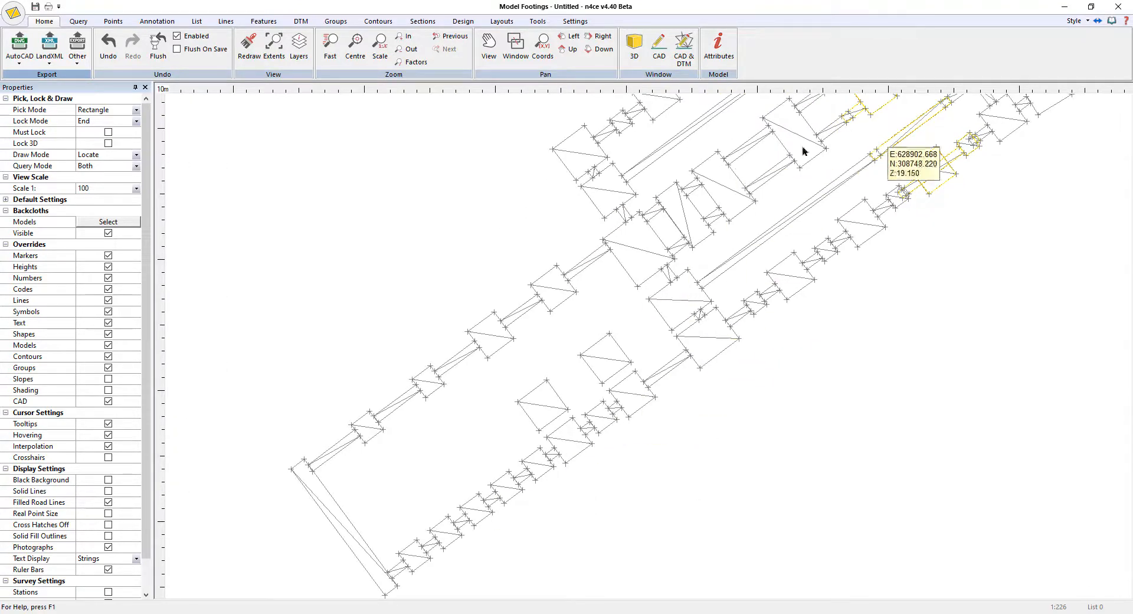
middle_click_drag(799, 156, 655, 268)
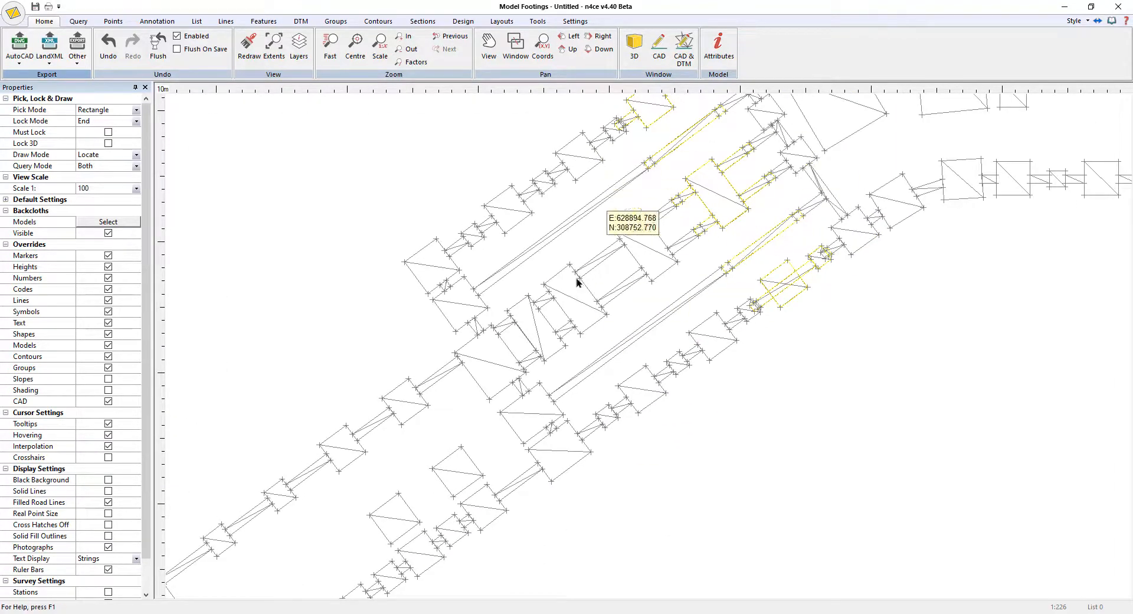
- Close the Footings plan and open the Untitled model full screen with a maximised 3D view
left_click(1118, 7)
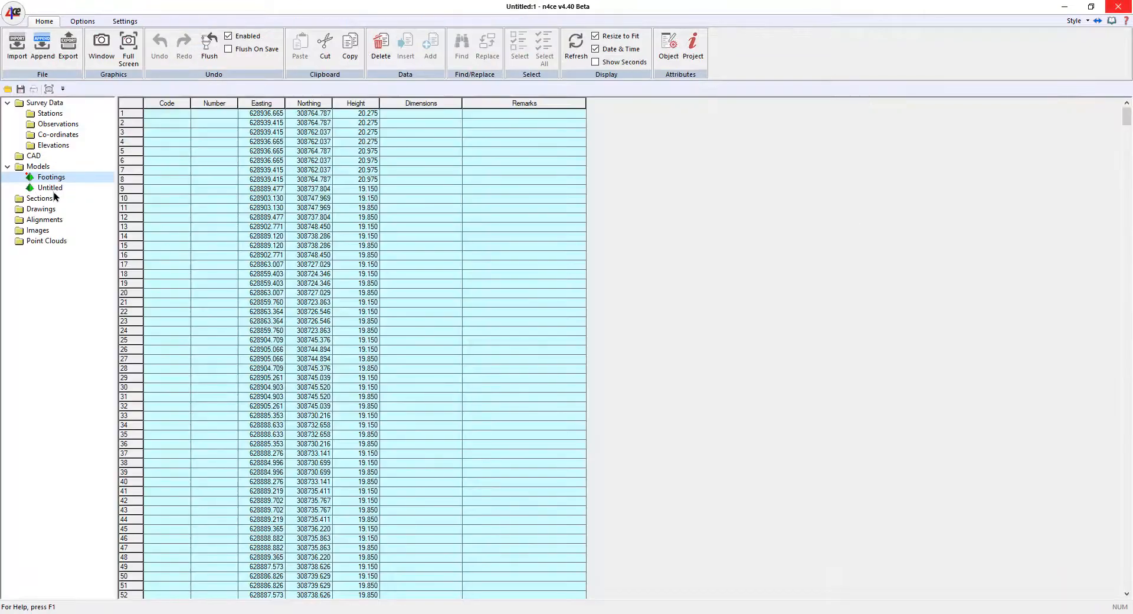
left_click(52, 188)
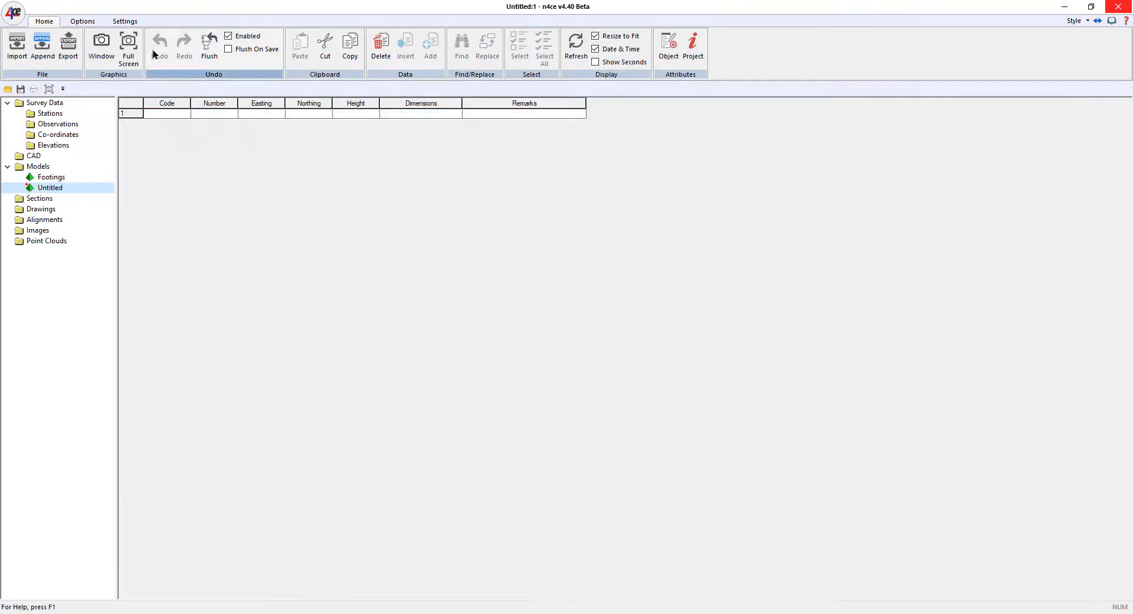
left_click(128, 48)
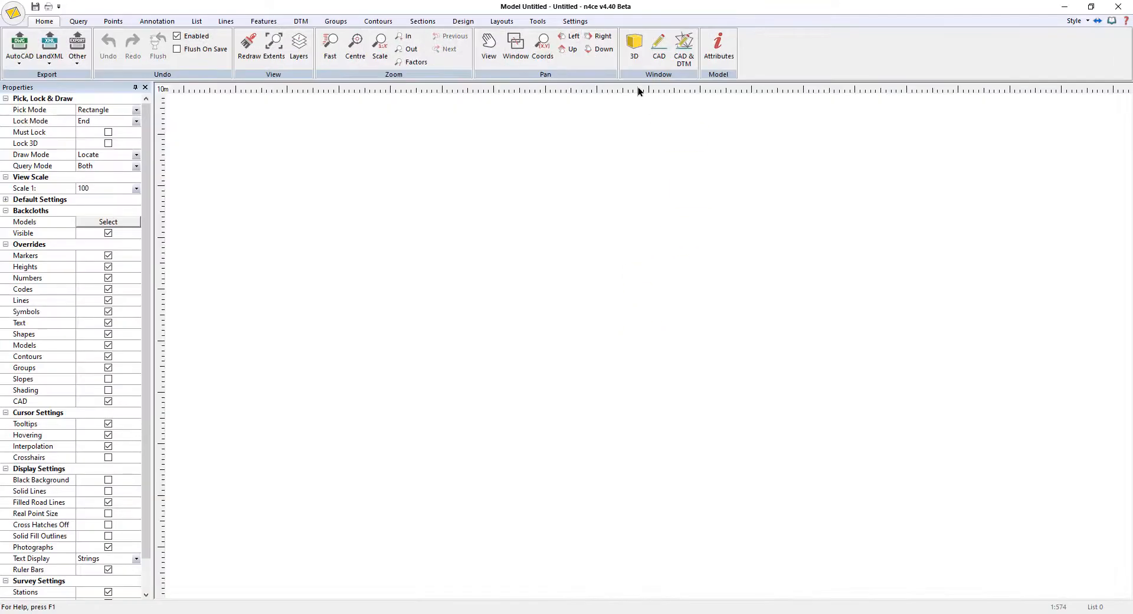
left_click(634, 44)
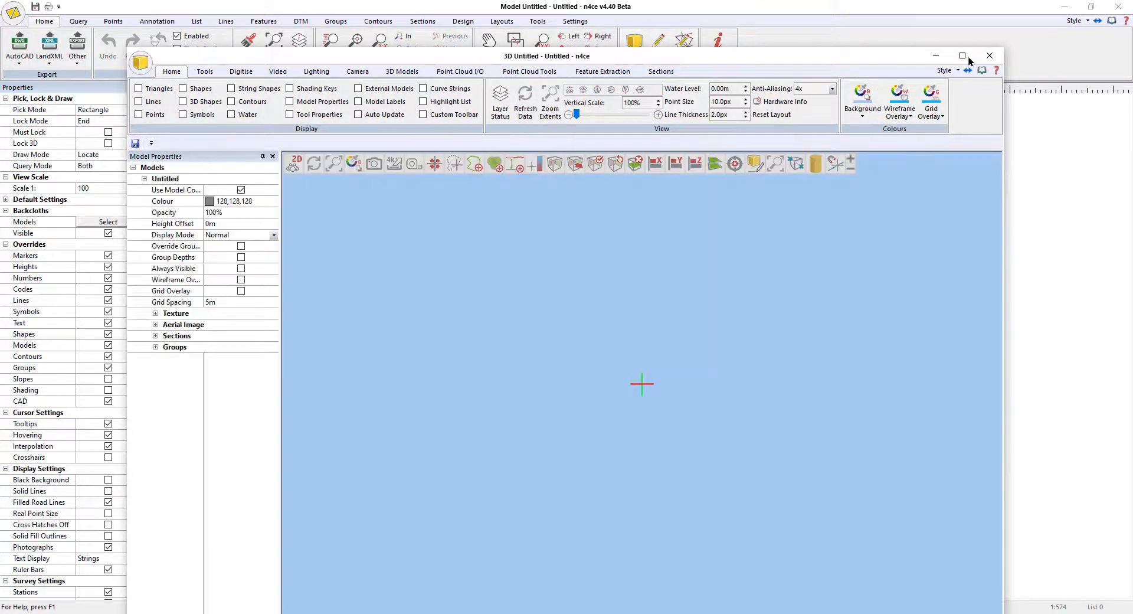
left_click(963, 54)
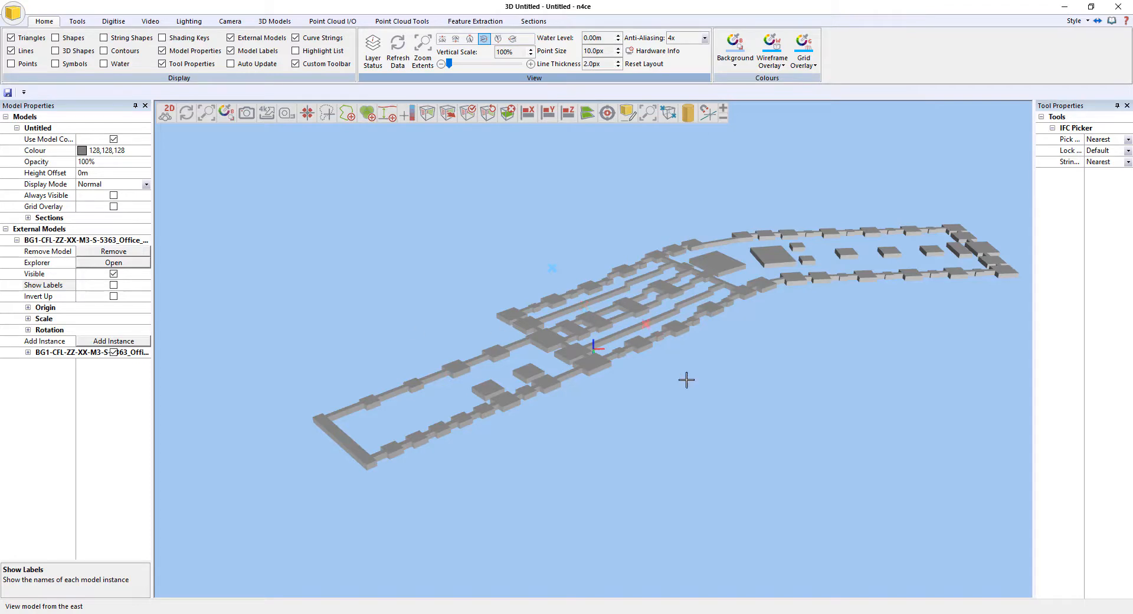
- Create a horizontal section plane across the IFC foundations in the 3D view
middle_click_drag(595, 404, 497, 390)
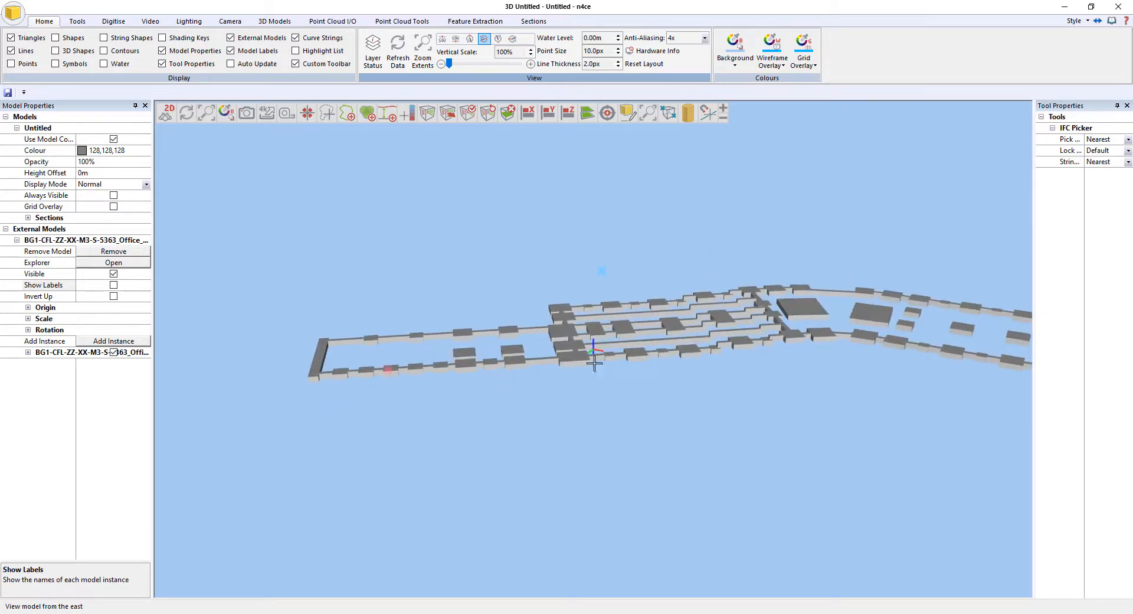
middle_click_drag(689, 247, 493, 255)
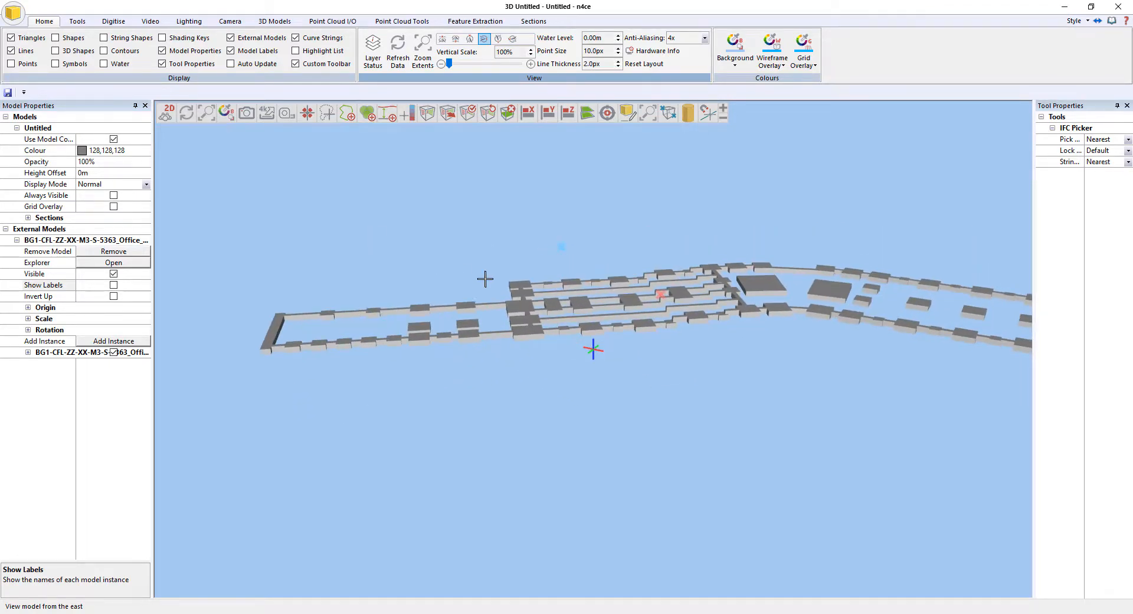
left_click(534, 22)
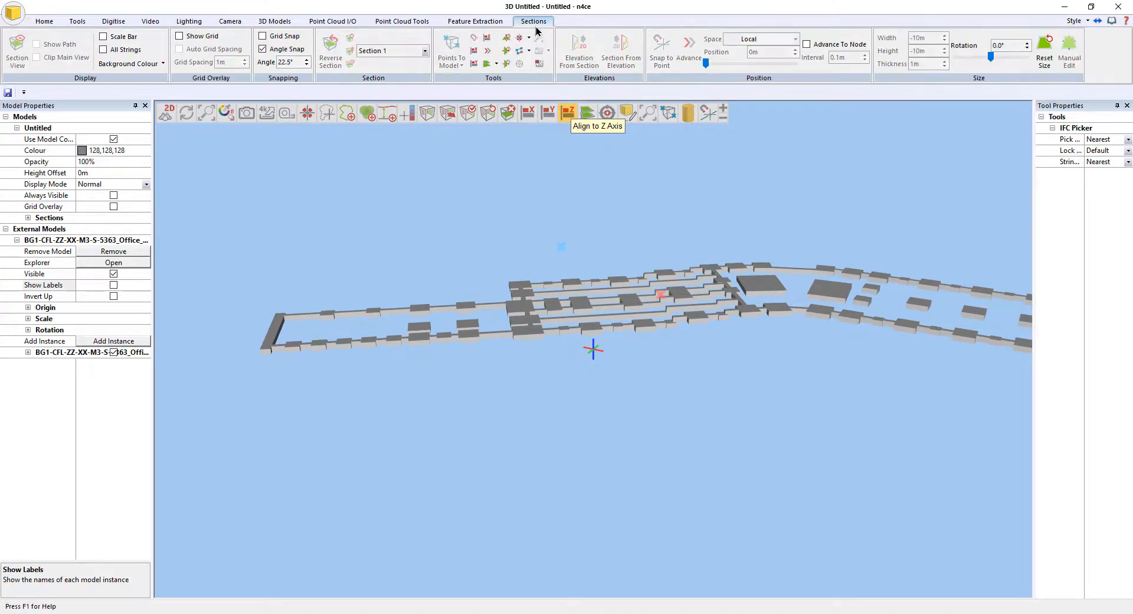
left_click(488, 39)
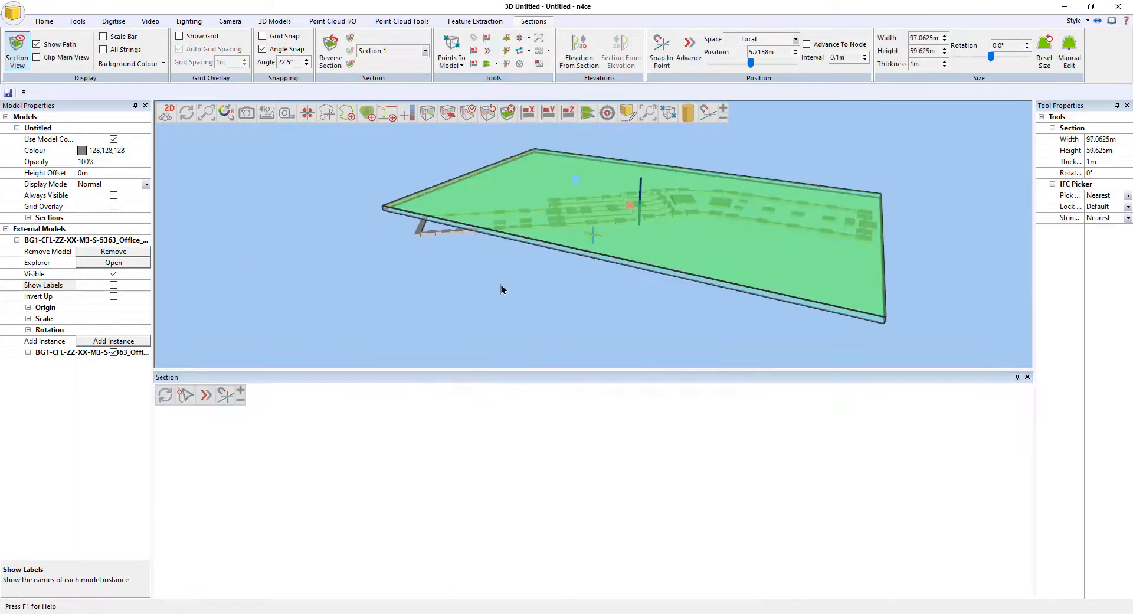
mouse_move(512, 339)
middle_mouse_down()
mouse_move(558, 356)
mouse_move(523, 324)
mouse_move(511, 349)
middle_mouse_up()
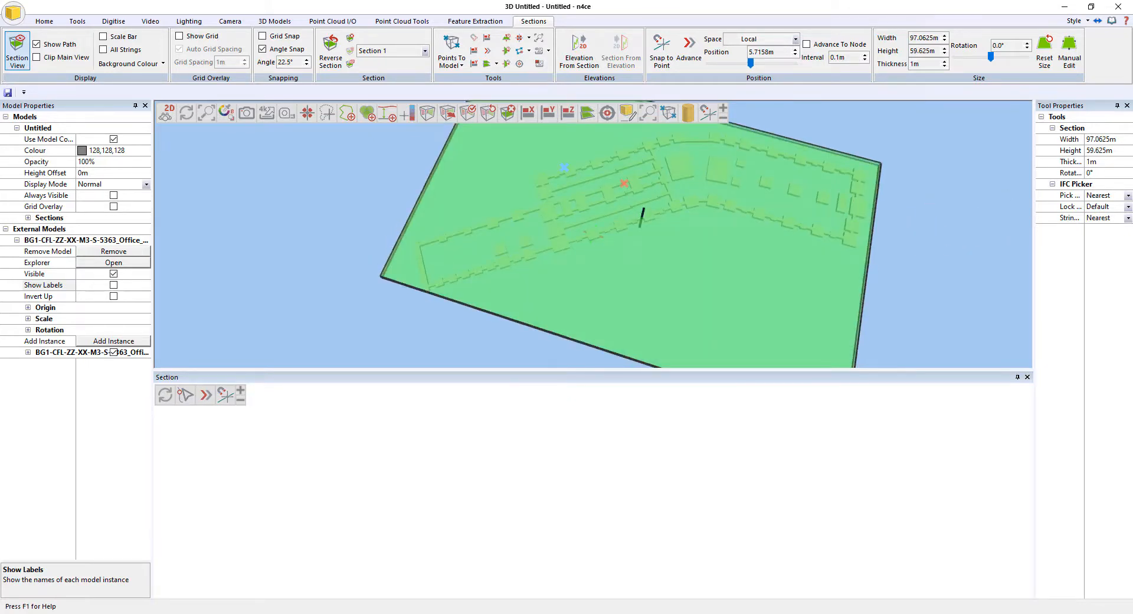
- Set the section's width to 100 m, its height to 65 m and its thickness to 0.001 m
left_click(1113, 140)
left_click(1126, 137)
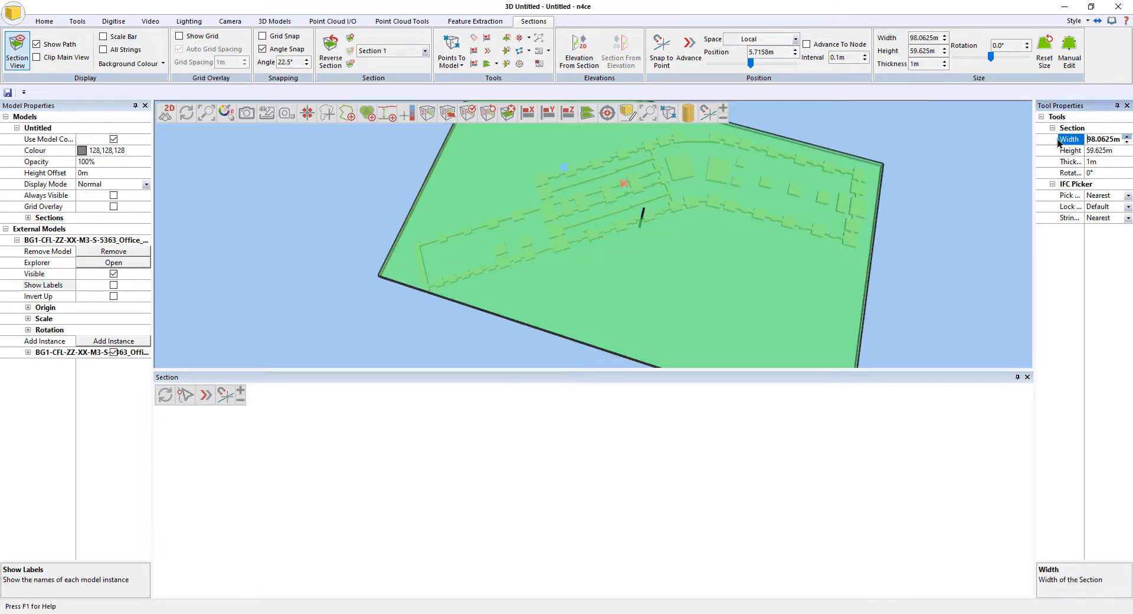
double_click(1089, 139)
type("100")
key("Tab")
type("65")
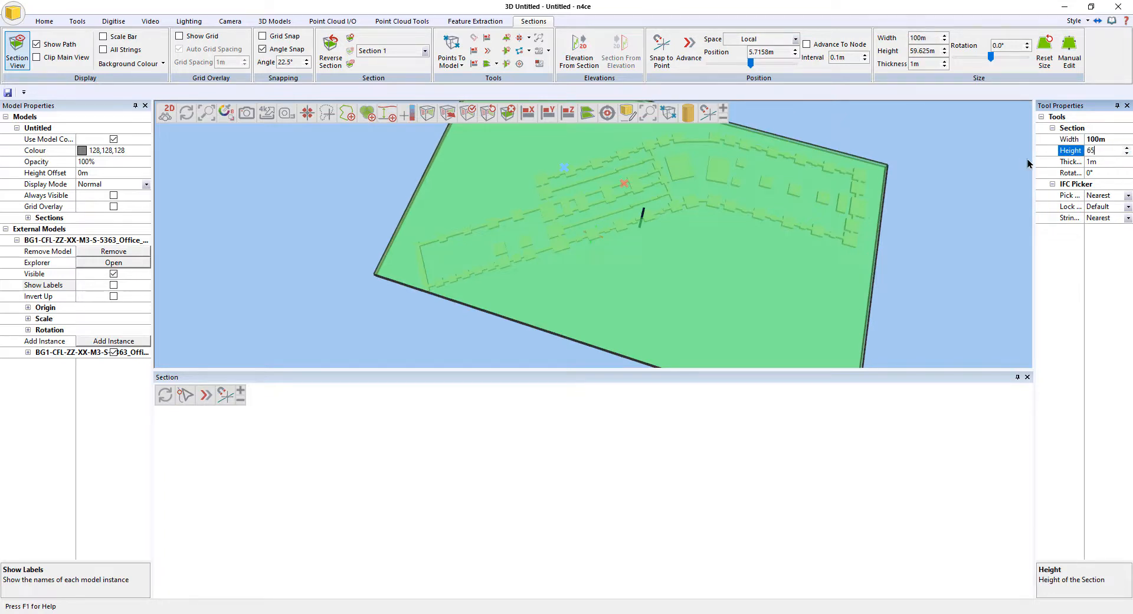
key("Return")
left_click(1045, 160)
type("0.")
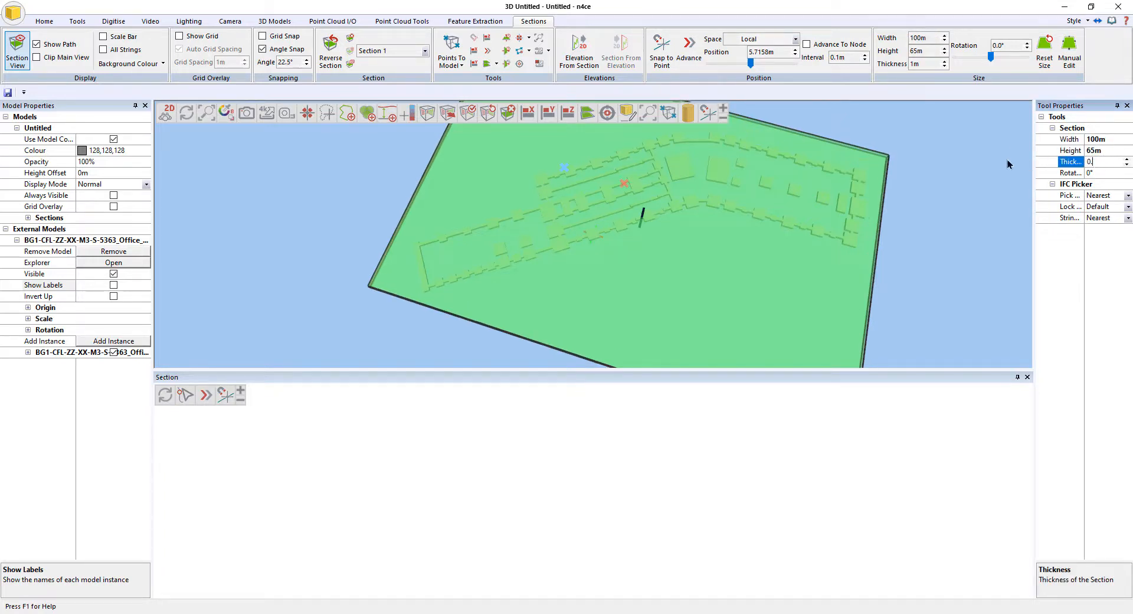
type("001")
key("Return")
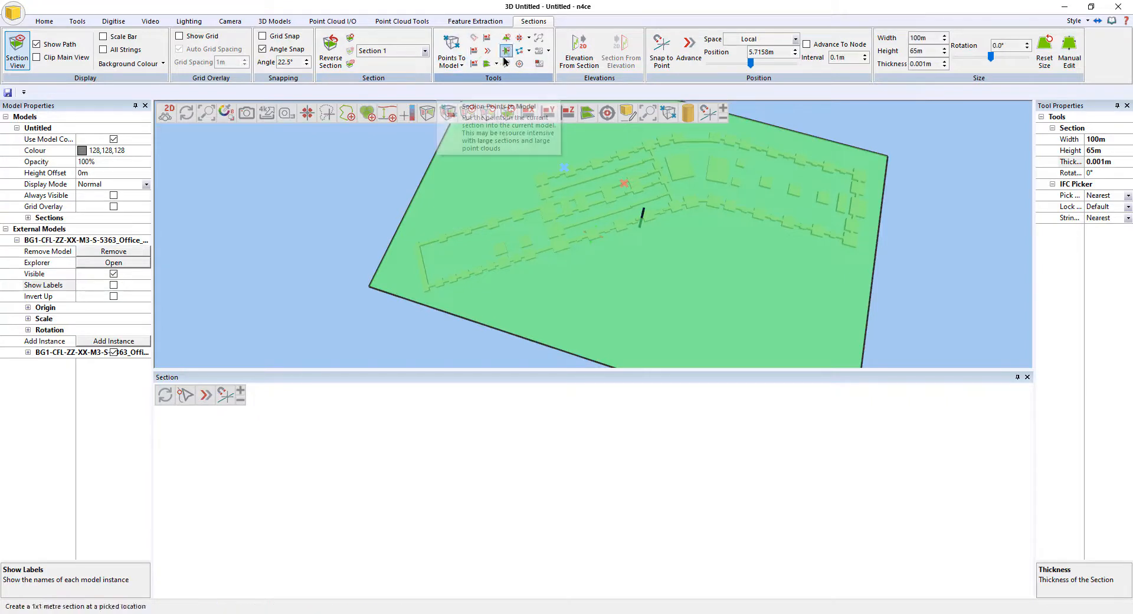
- Snap the section plane to the top face of the pad foundations in the building's straight wing
left_click(661, 50)
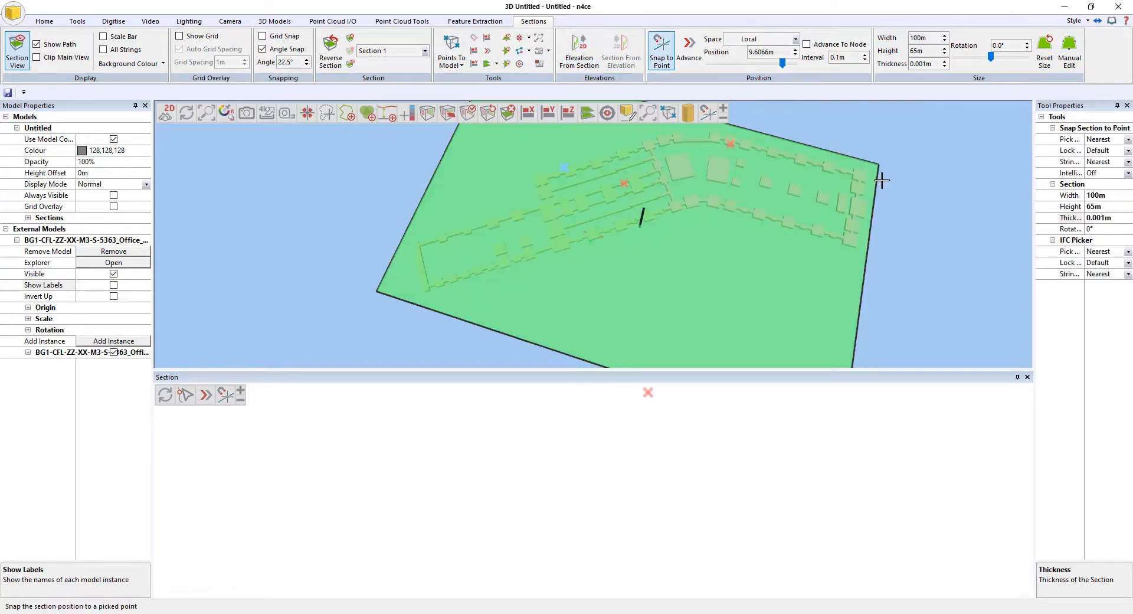
left_click(858, 186)
middle_click_drag(939, 265, 872, 212)
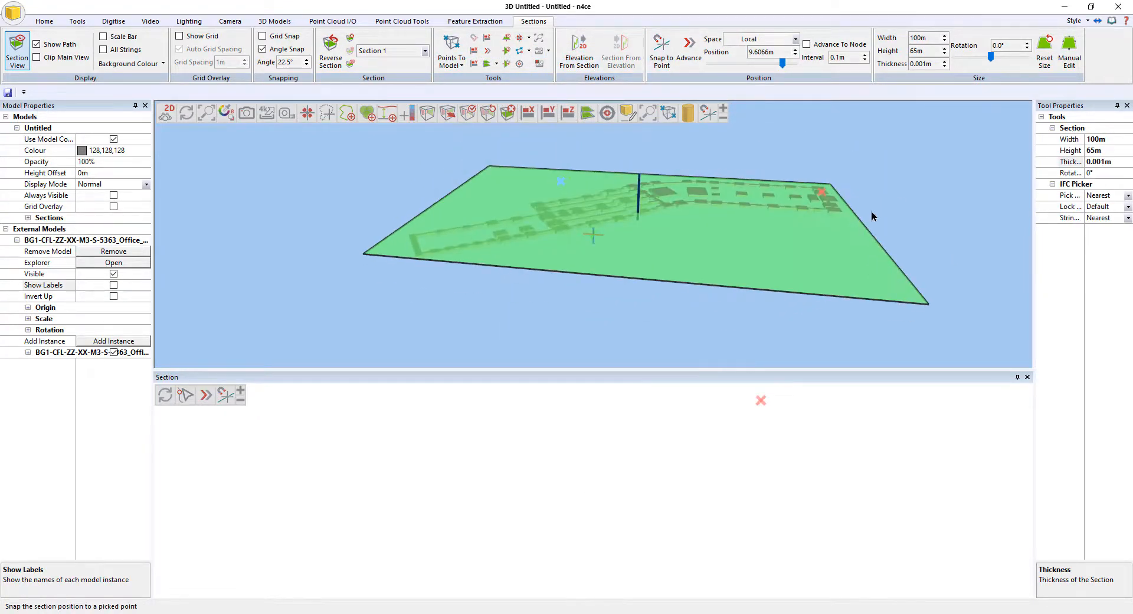
scroll(837, 199, "up", 4)
middle_click_drag(927, 105, 496, 205)
scroll(873, 213, "up", 3)
middle_click_drag(905, 179, 781, 230)
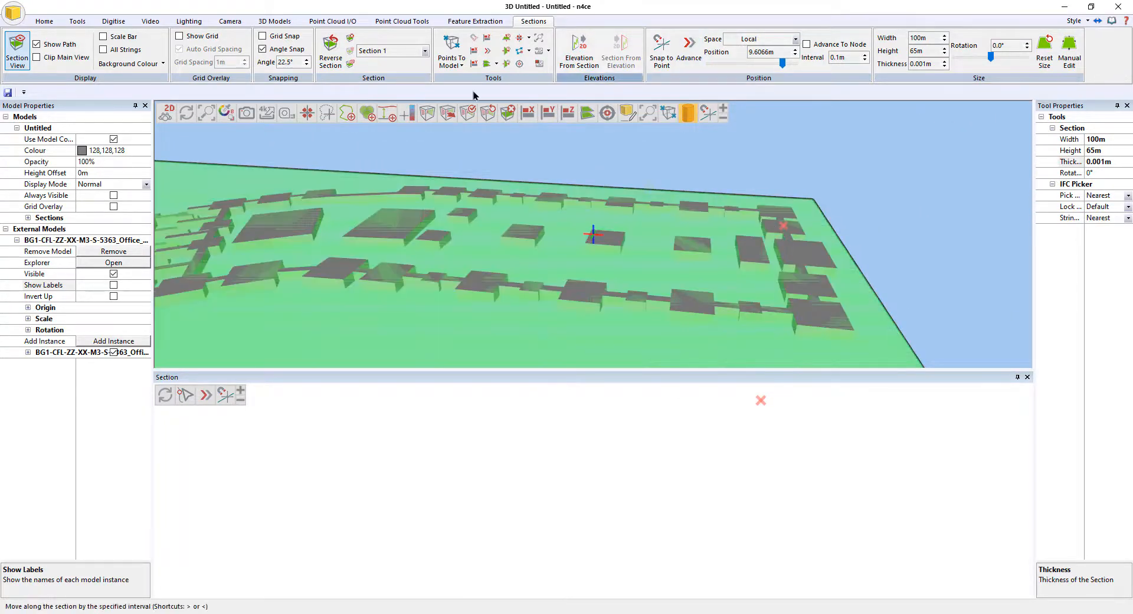
left_click(659, 52)
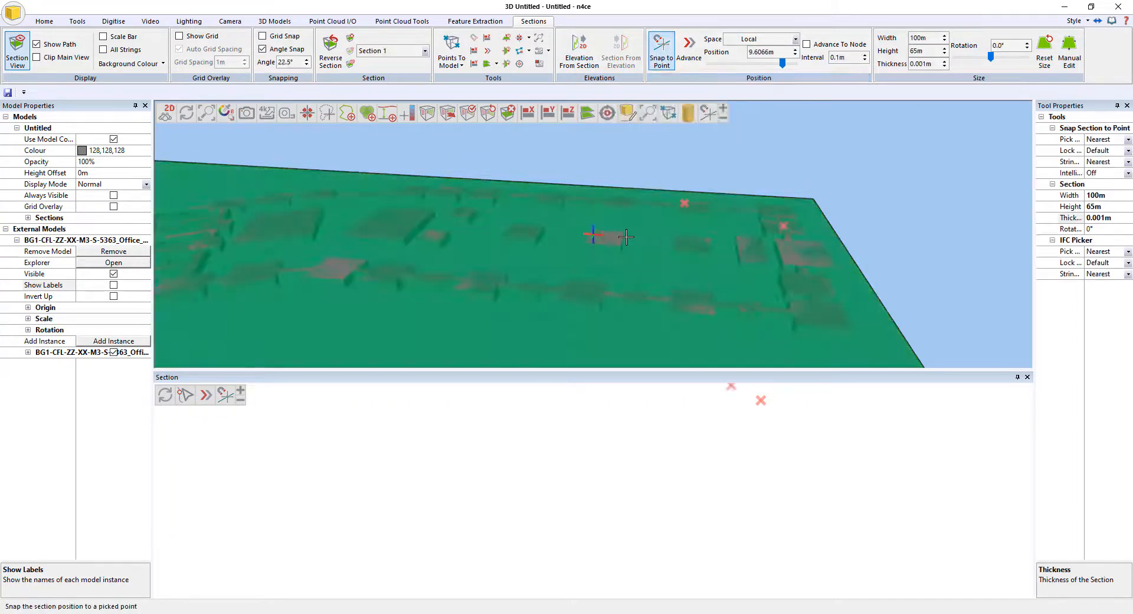
left_click(614, 240)
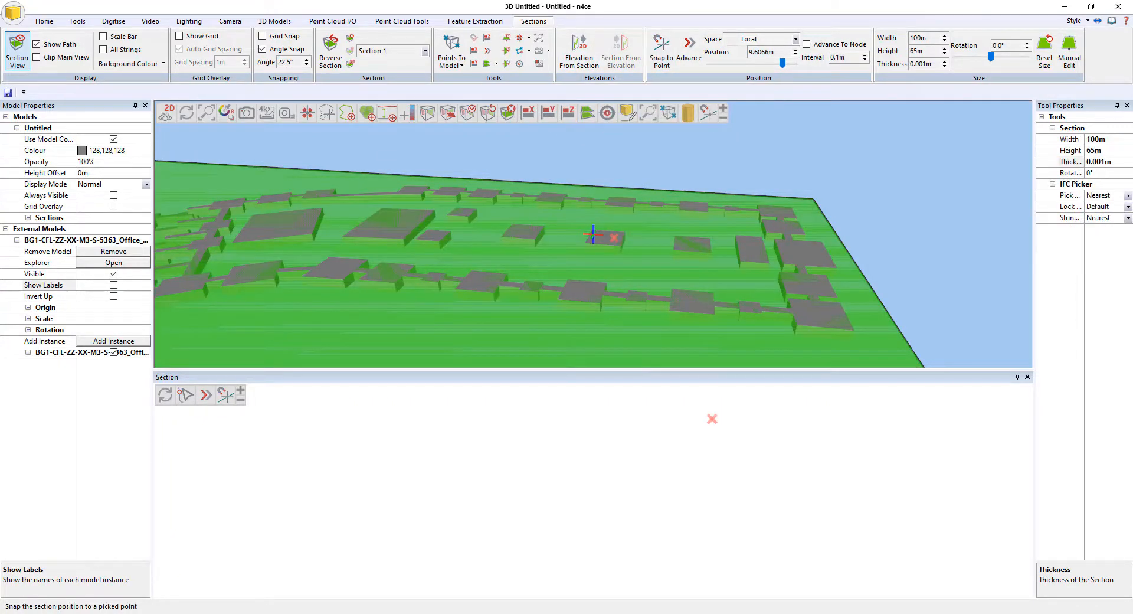
- Open the IFC model's Explorer and generate lines from the section through the selected foundations
left_click(114, 262)
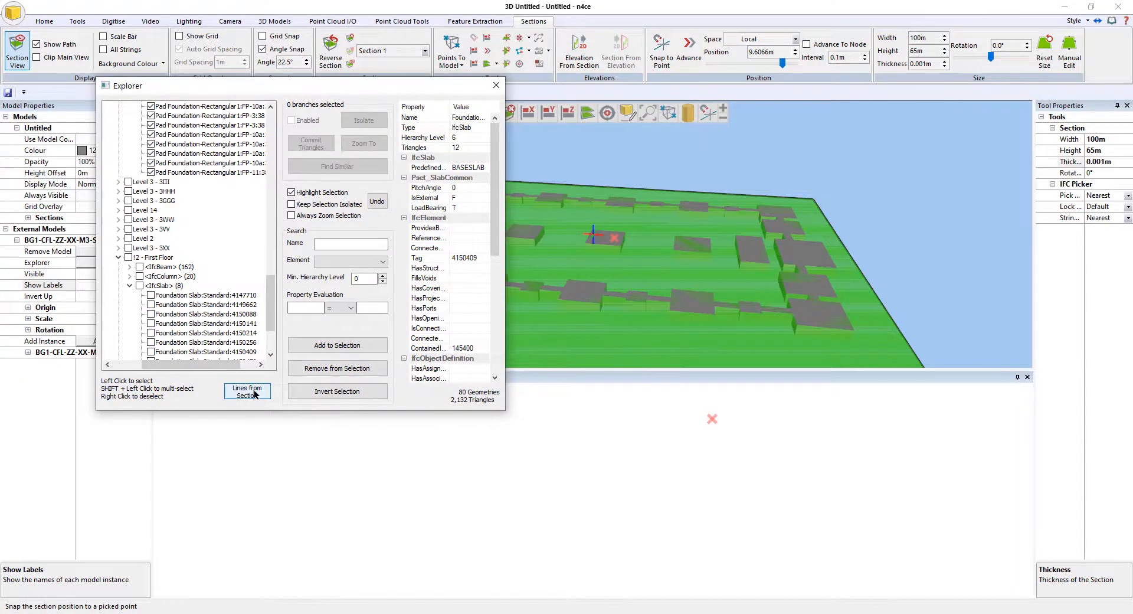
left_click(248, 391)
scroll(781, 452, "up", 4)
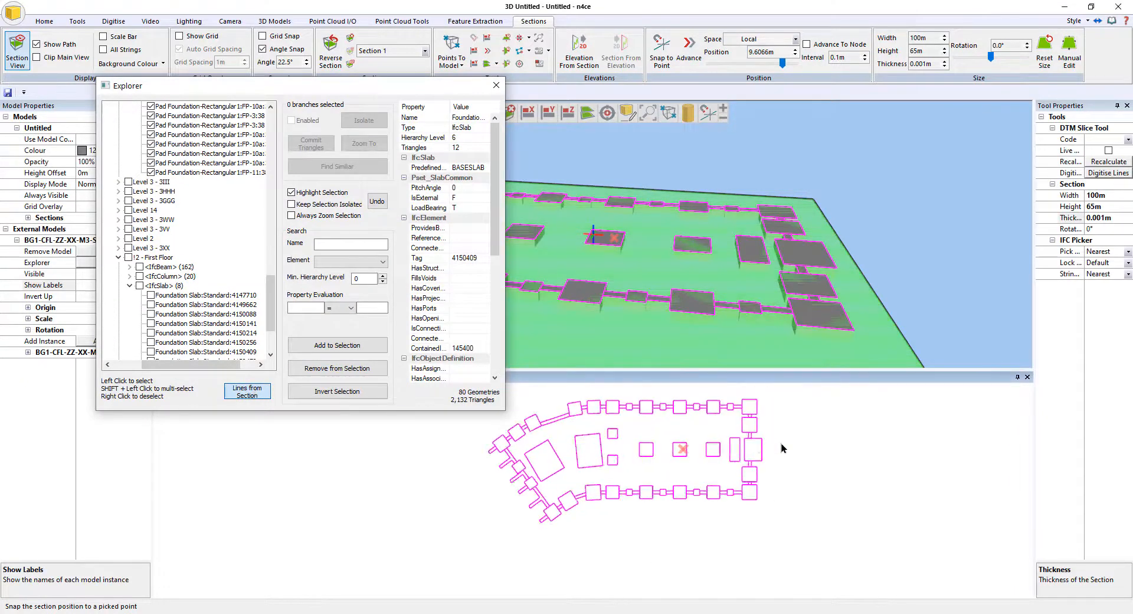
scroll(765, 475, "up", 2)
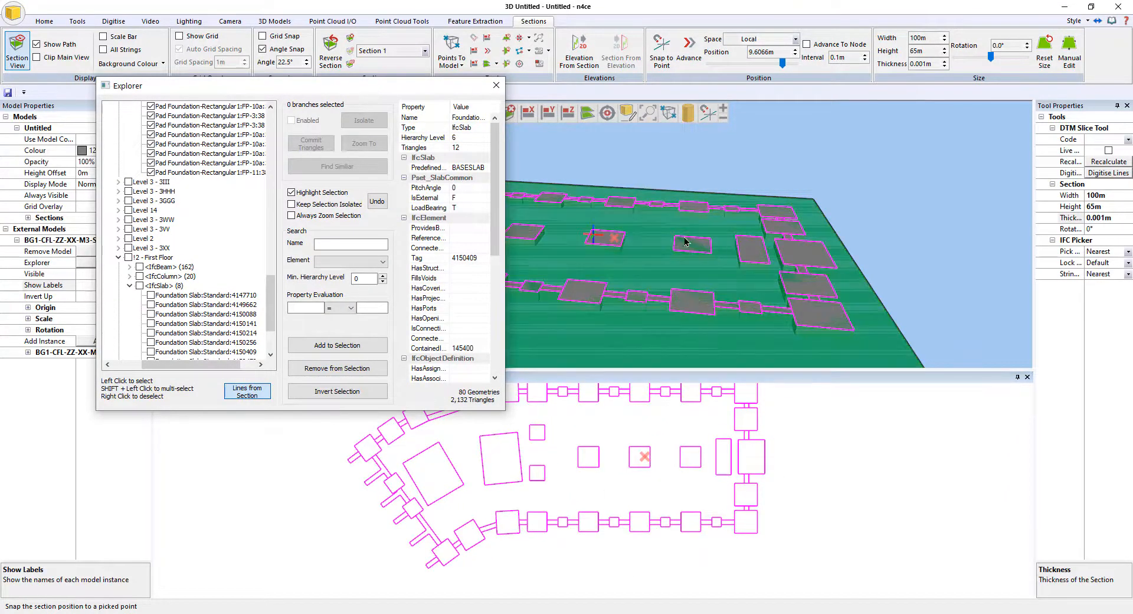
- Assign code TB to the sliced foundation outlines, enable live update and digitise the lines
left_click(1101, 141)
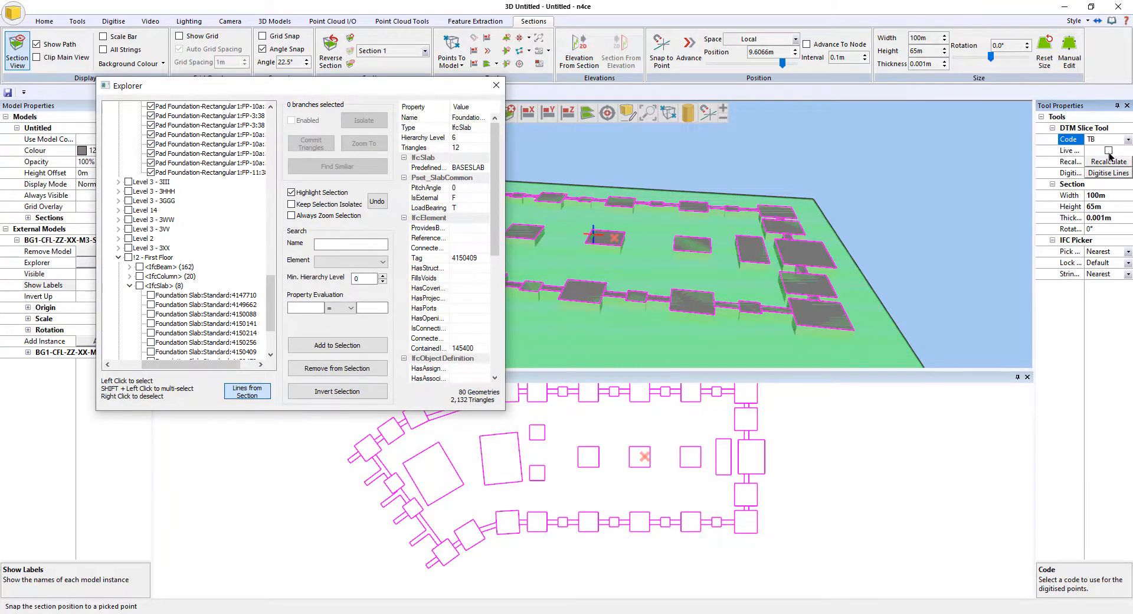
left_click(1108, 151)
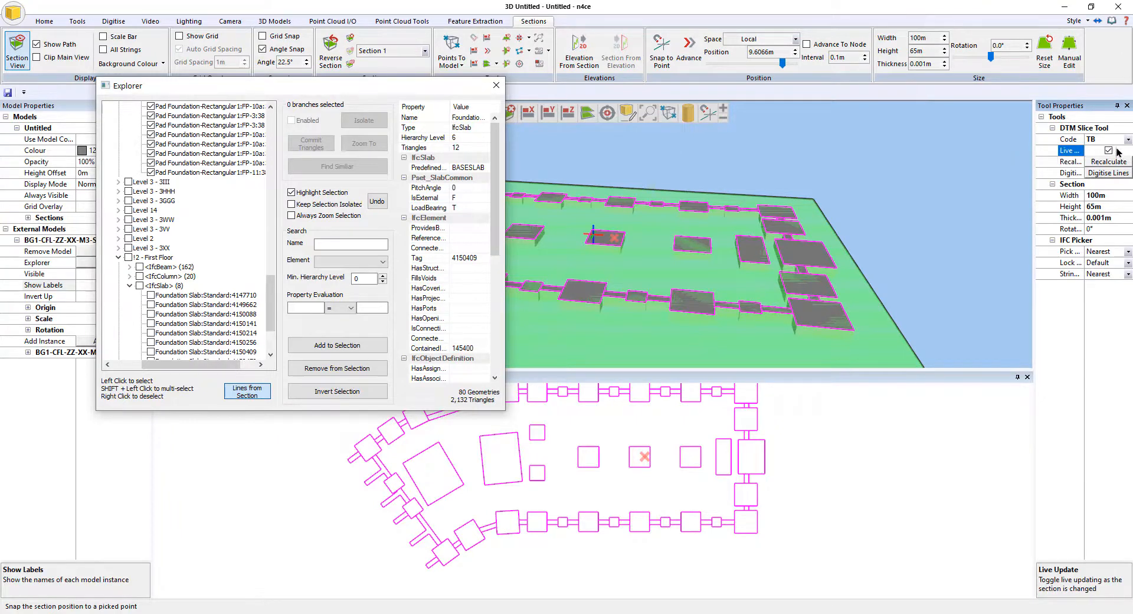
left_click(1118, 172)
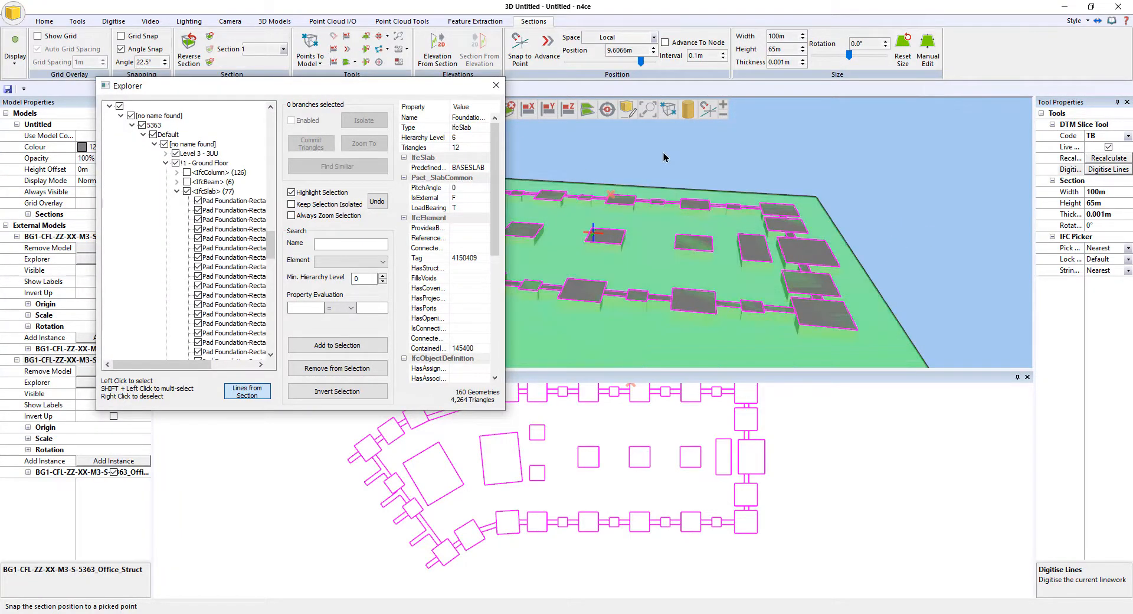
scroll(664, 159, "down", 3)
middle_click_drag(664, 159, 829, 143)
scroll(690, 177, "down", 1)
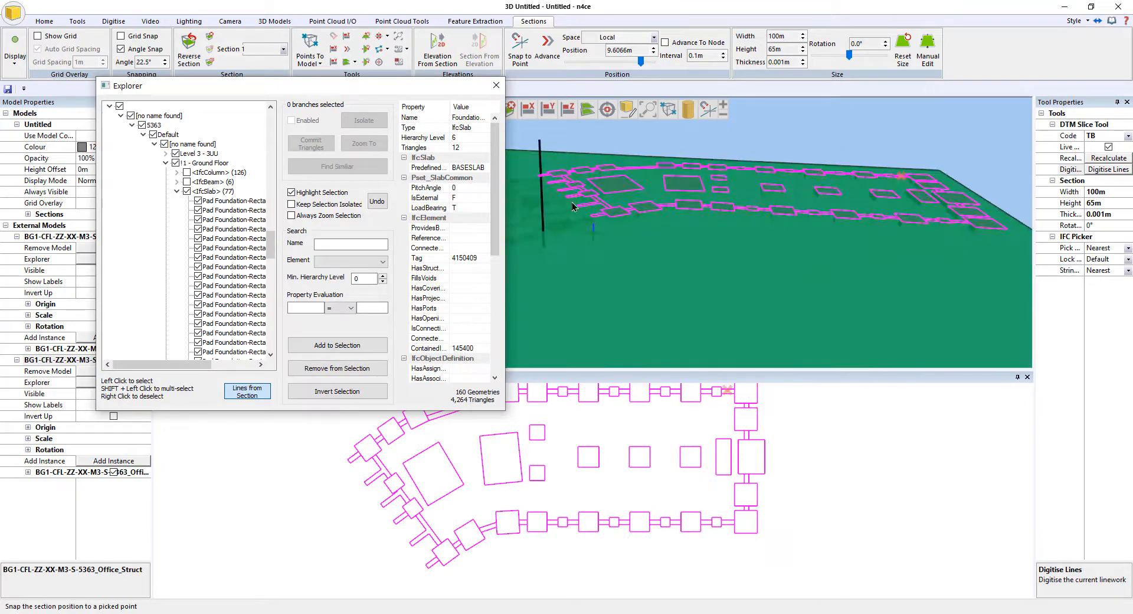
- Close the IFC Explorer and snap the section plane to the top face of a pad foundation in the building's angled wing
middle_click_drag(702, 158, 933, 143)
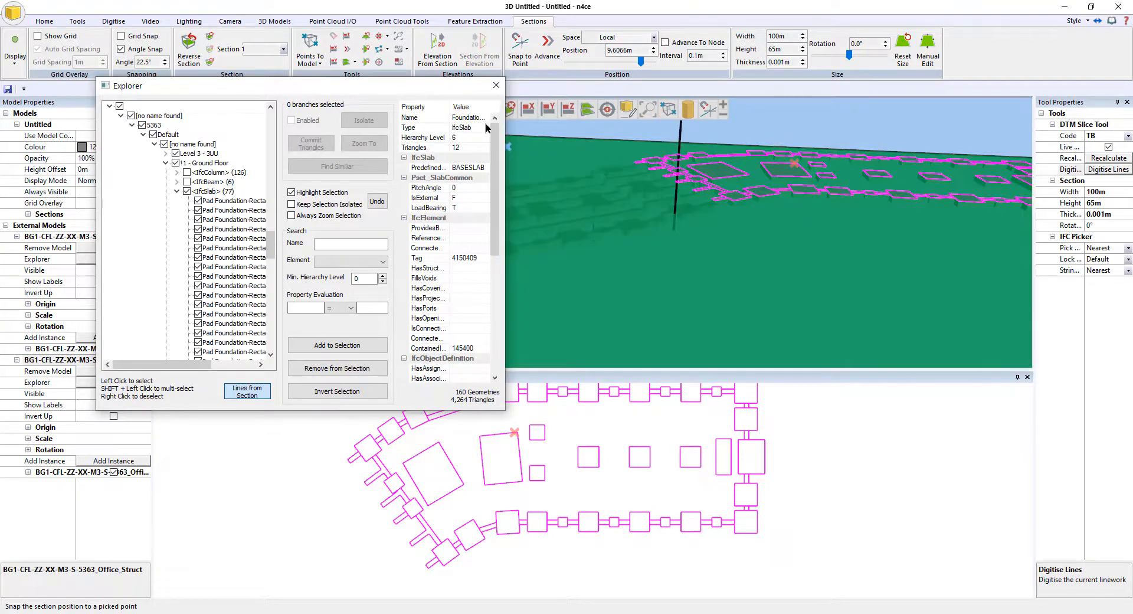
left_click(496, 85)
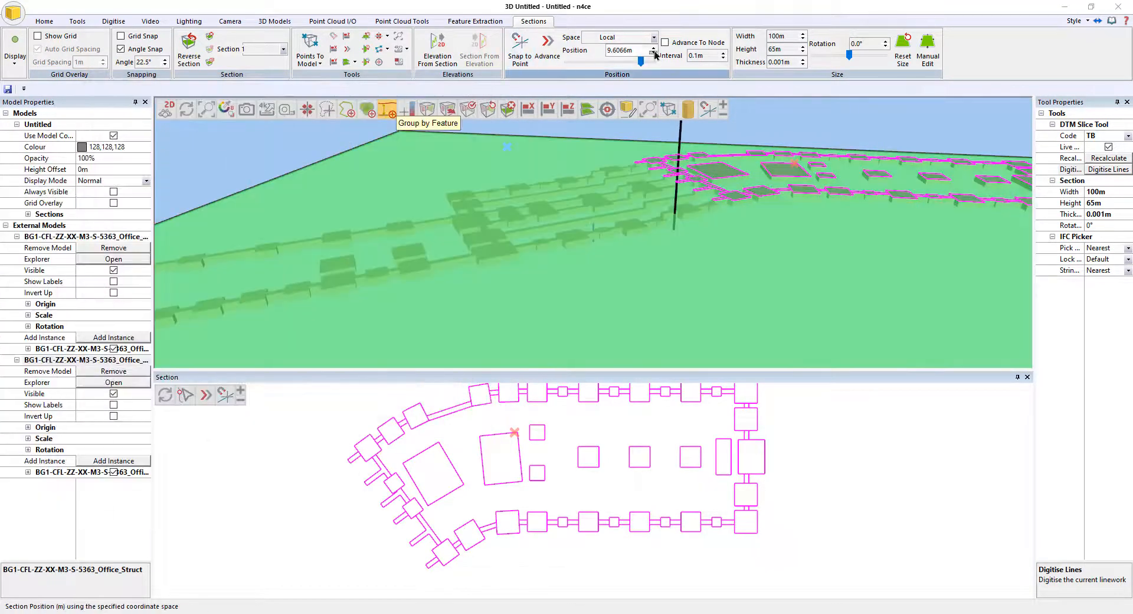
left_click(706, 110)
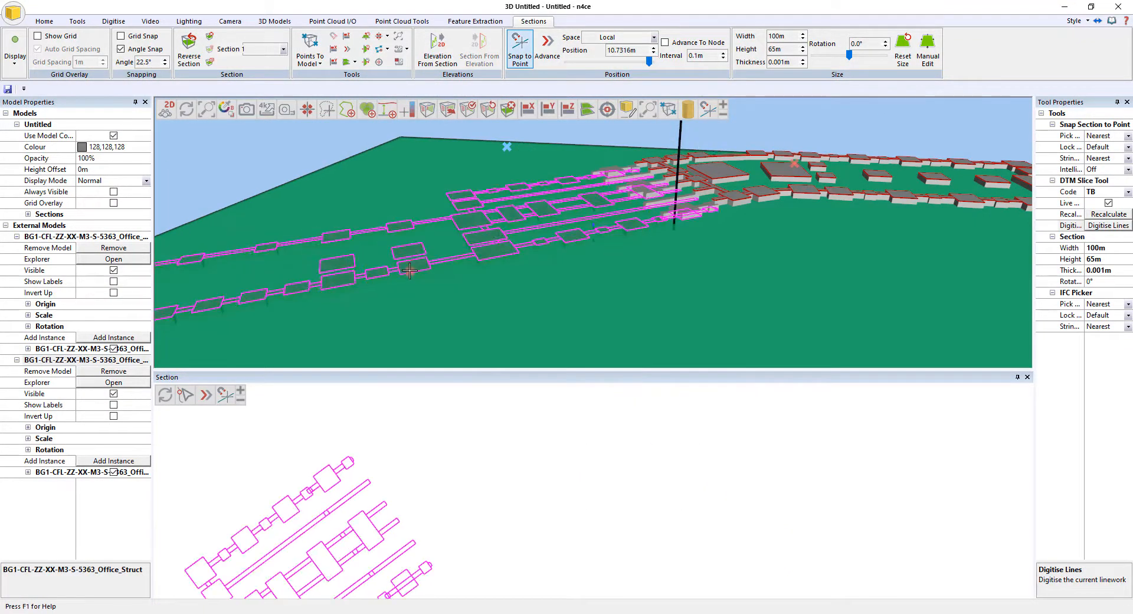
left_click(415, 276)
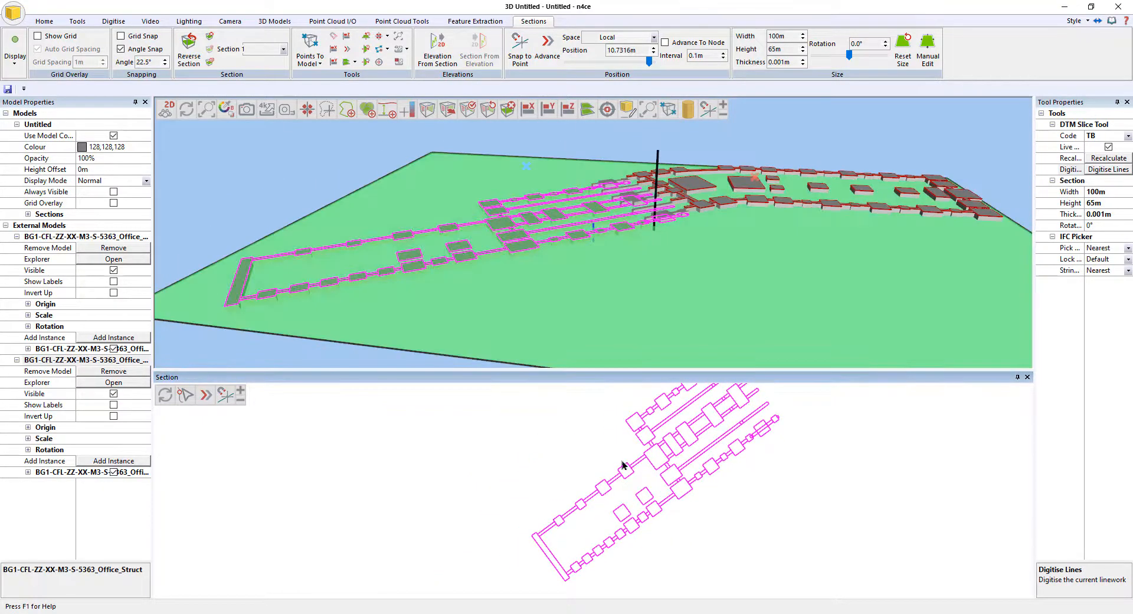
- Assign code BB to the angled wing's sliced foundation outlines and digitise the lines
scroll(608, 470, "down", 1)
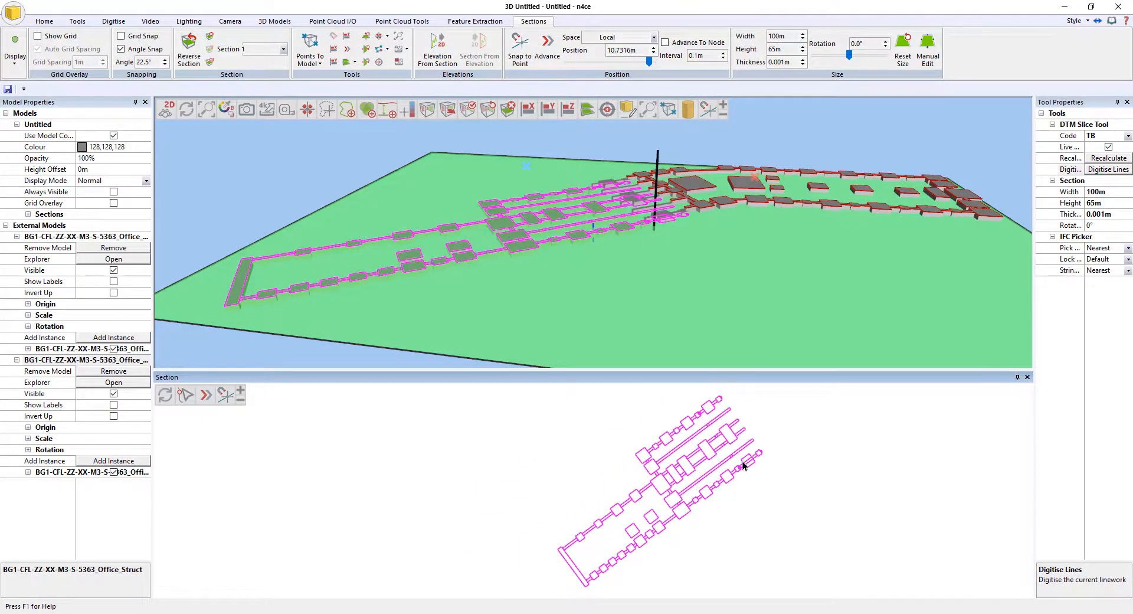
scroll(743, 466, "up", 1)
scroll(374, 207, "up", 4)
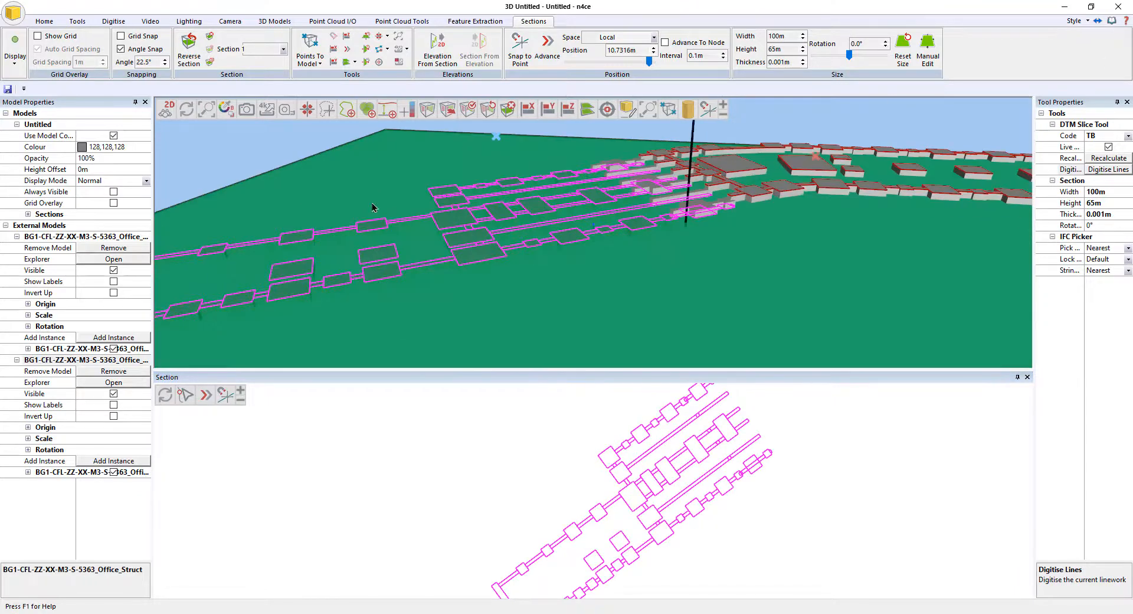
scroll(756, 265, "up", 1)
scroll(858, 284, "up", 2)
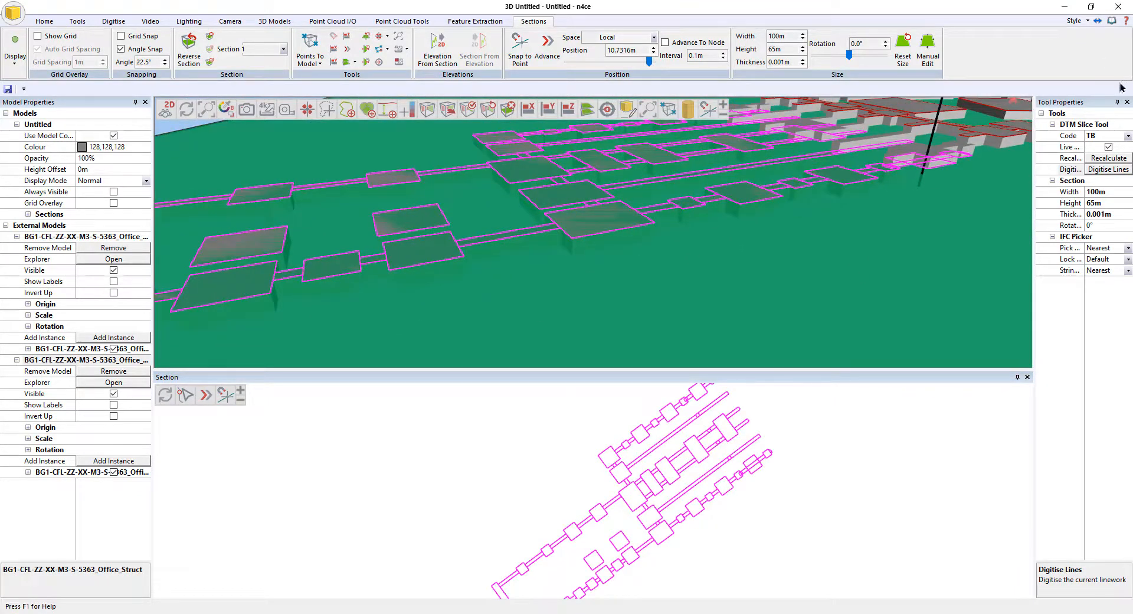
left_click(1112, 138)
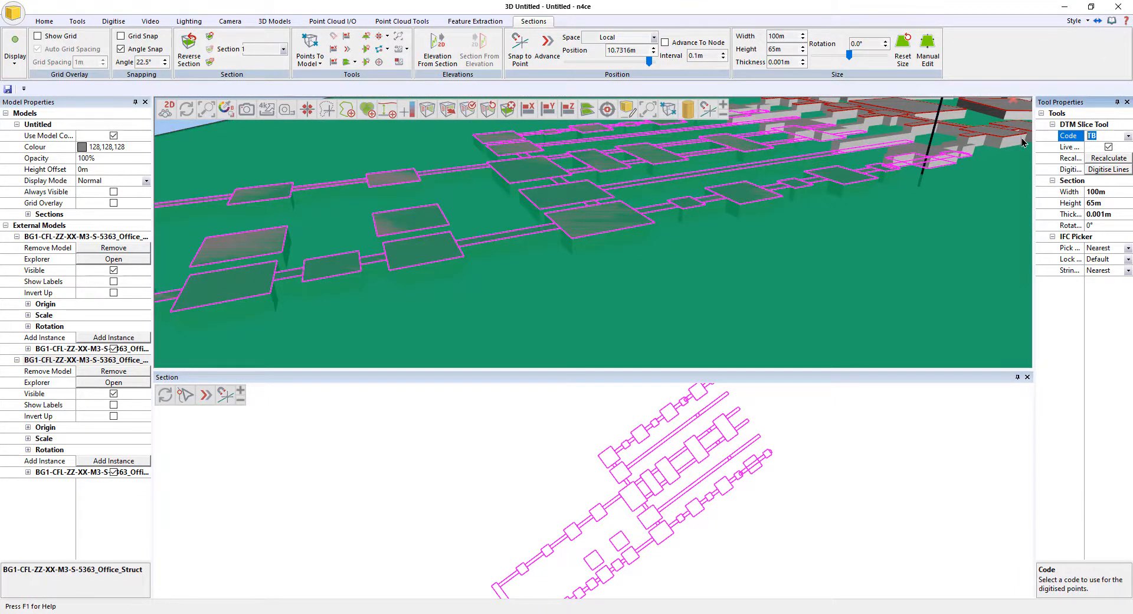
left_click(1101, 171)
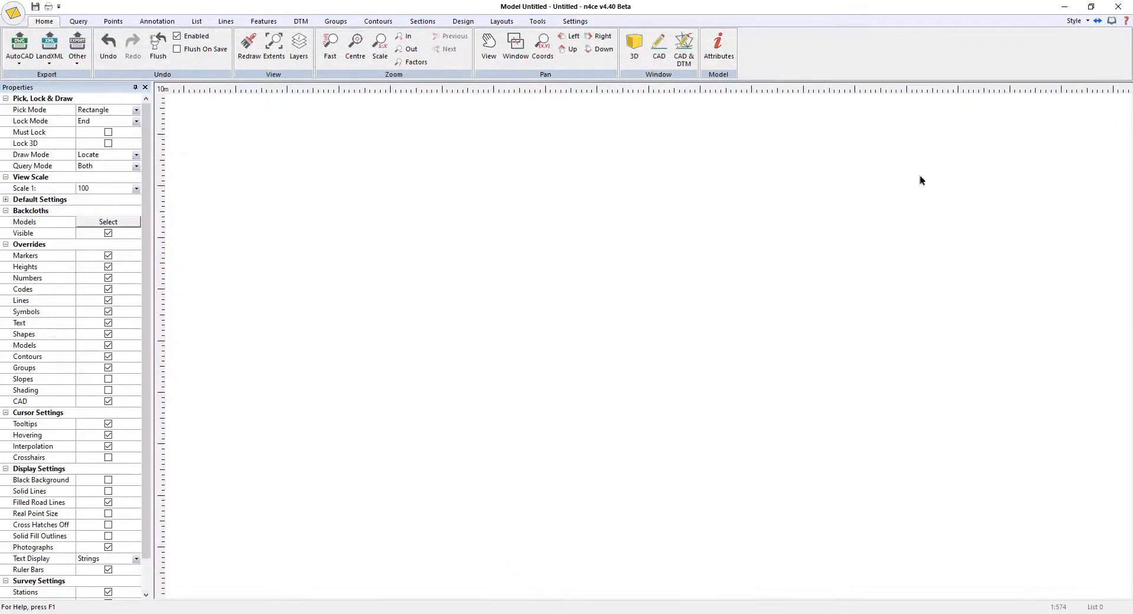
- Redraw the Untitled model's plan view, hide the point heights and inspect the outlines where the two wings meet
left_click(255, 57)
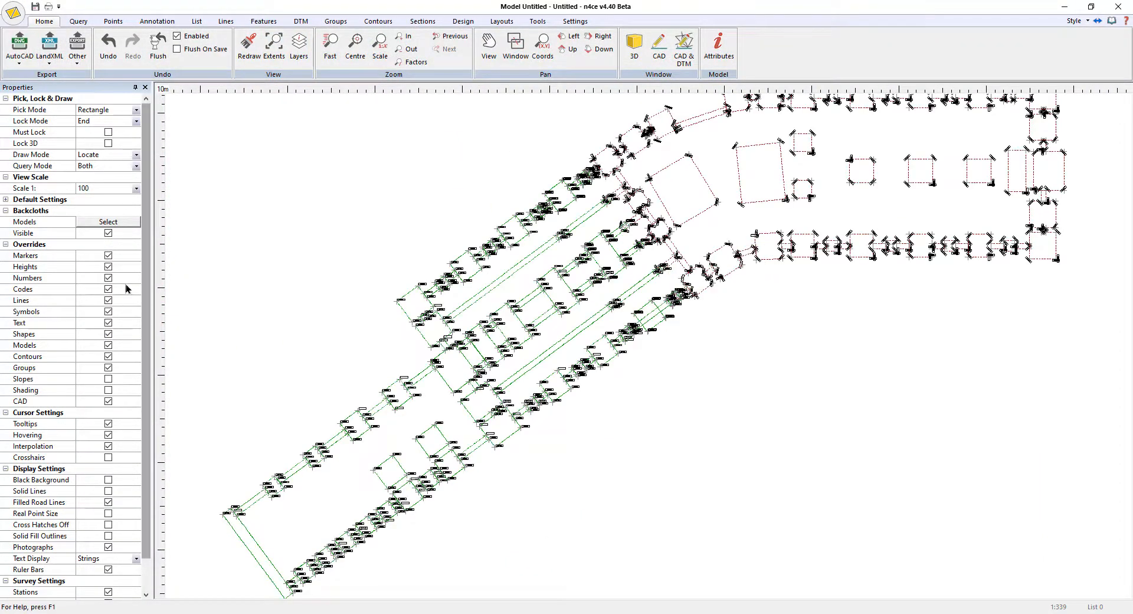
left_click(108, 266)
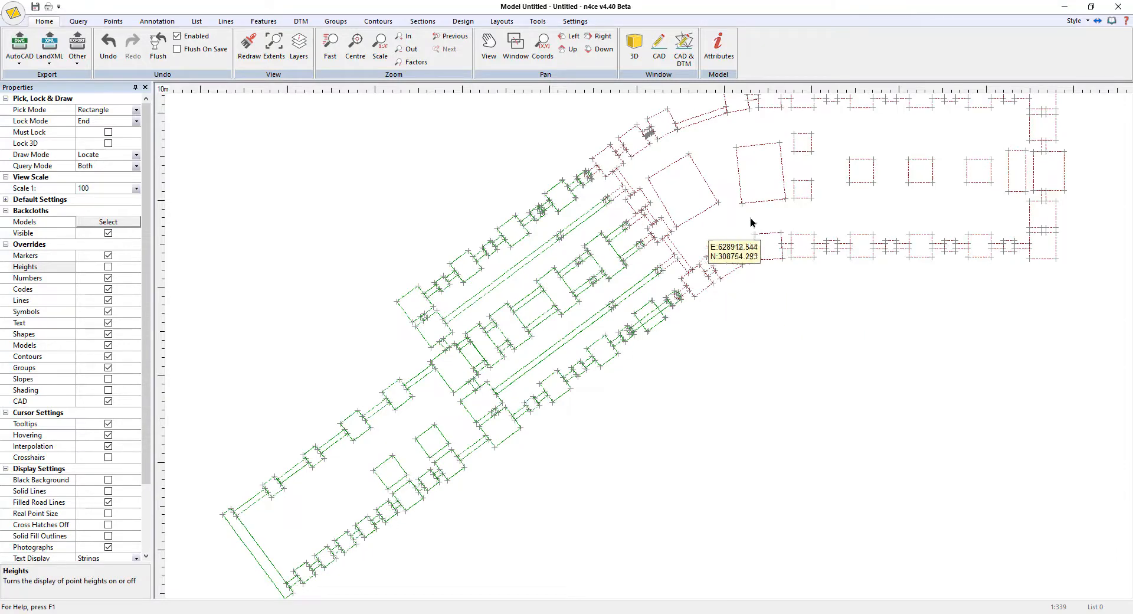
scroll(726, 231, "up", 5)
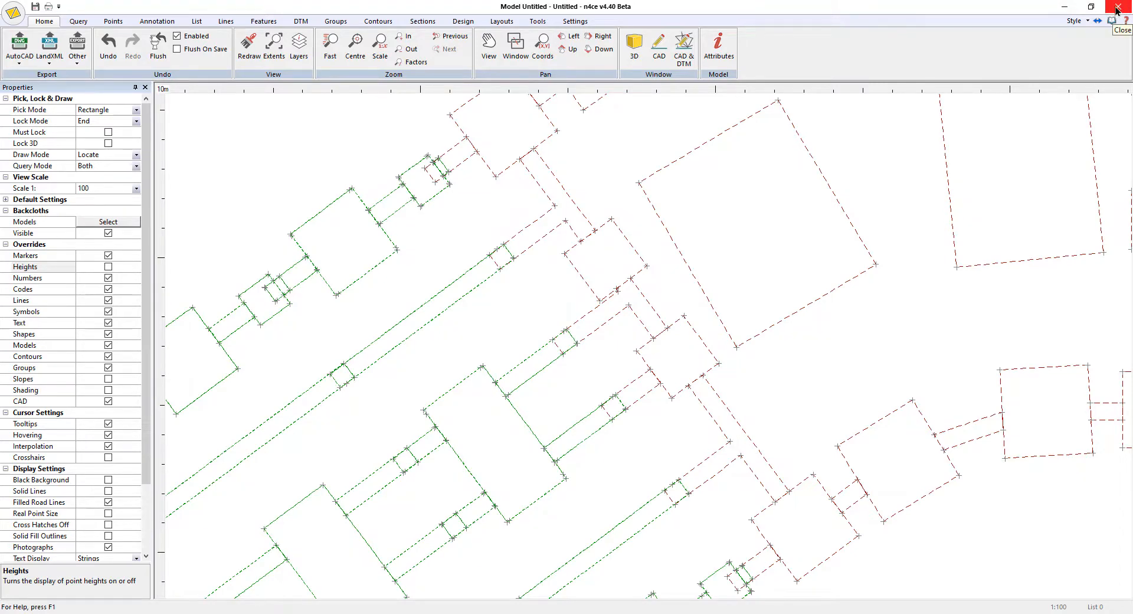
- Close the model's plan view and rename the Untitled model as Level 1
mouse_move(253, 599)
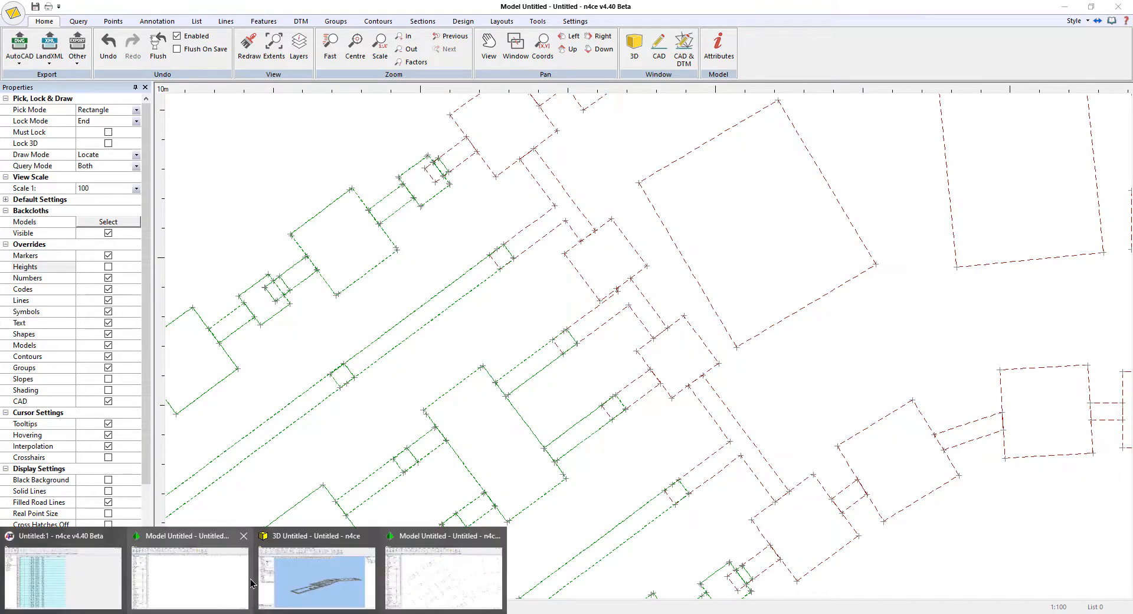
left_click(191, 583)
left_click(1118, 6)
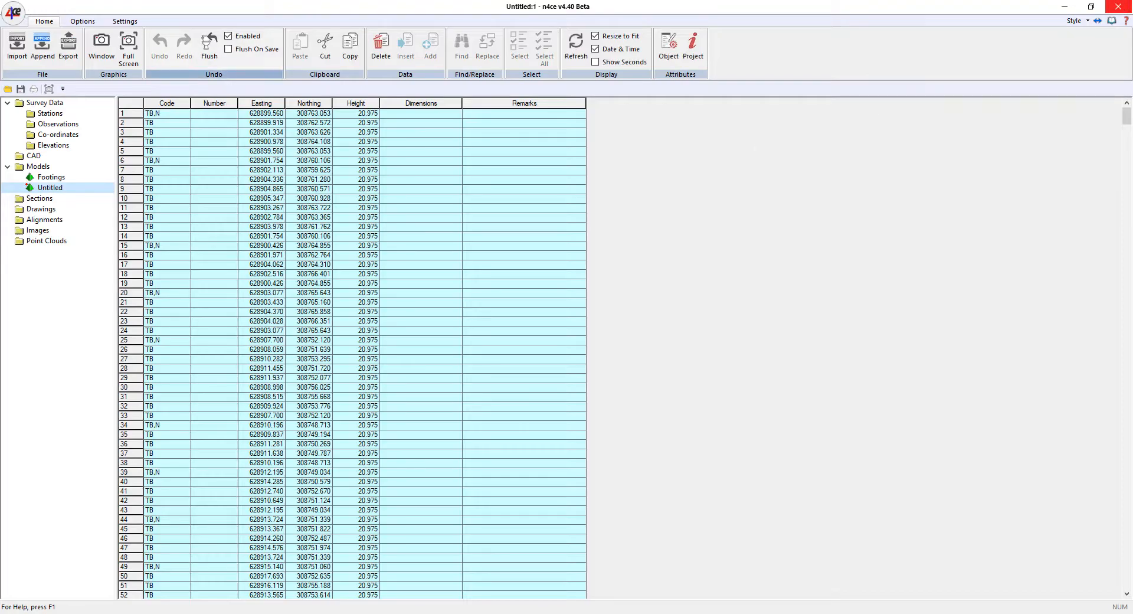
left_click(61, 187)
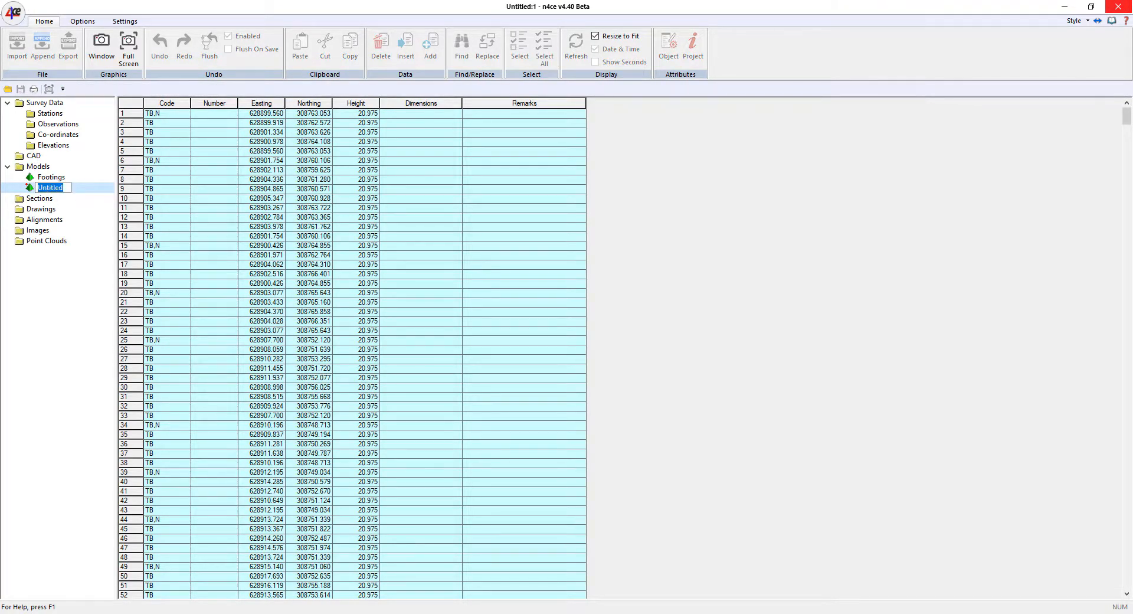
type("Level 1")
key("Return")
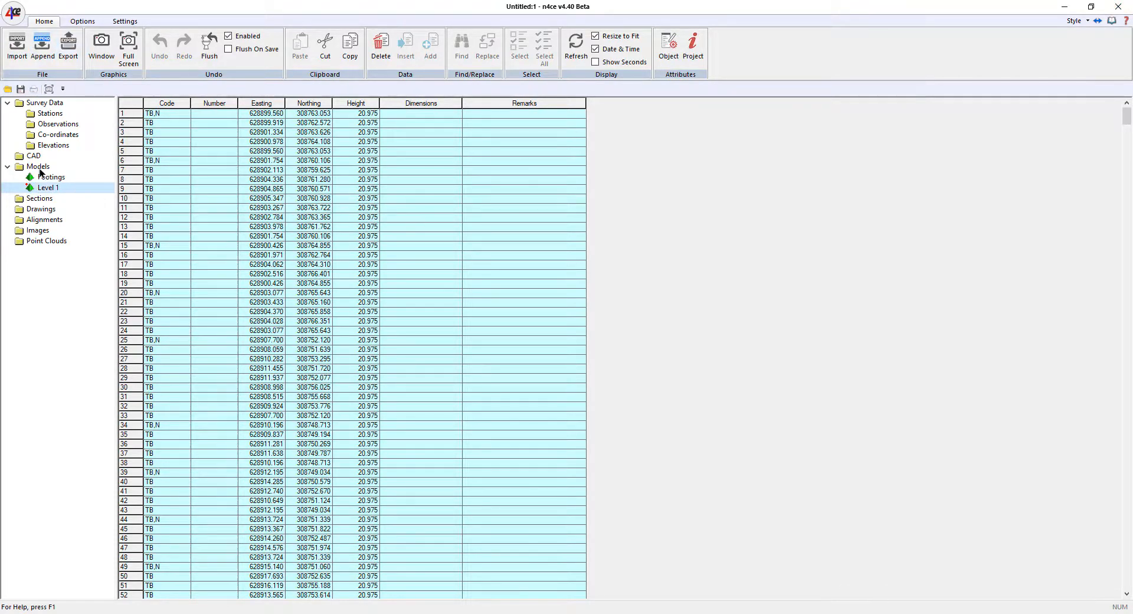
- Copy the Level 1 model to a new DTM named Level 2
right_click(39, 167)
left_click(95, 190)
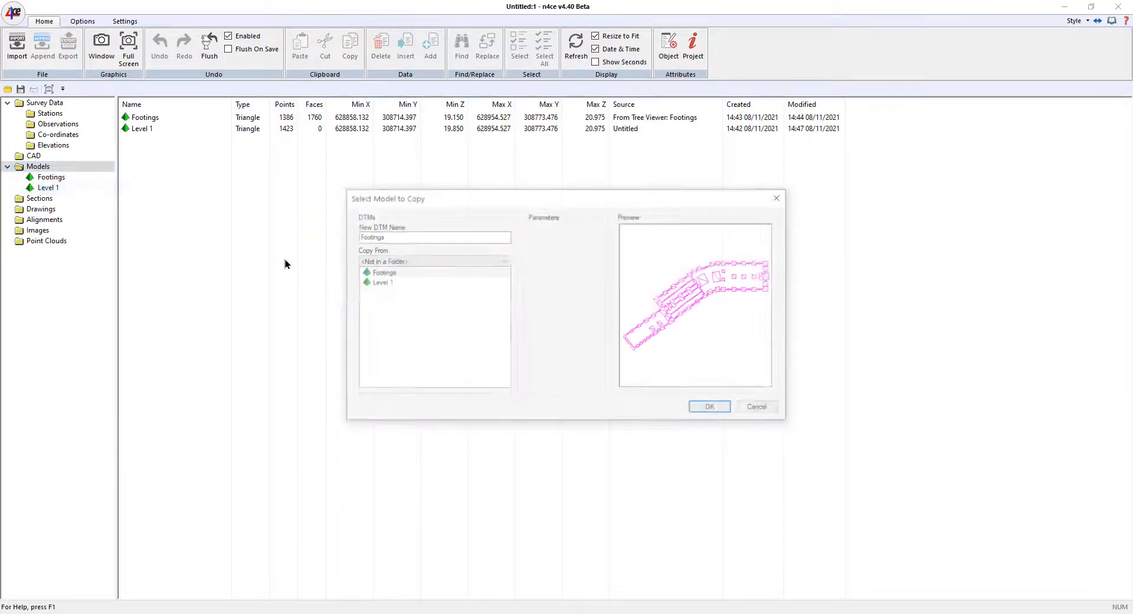
left_click(423, 282)
left_click(395, 238)
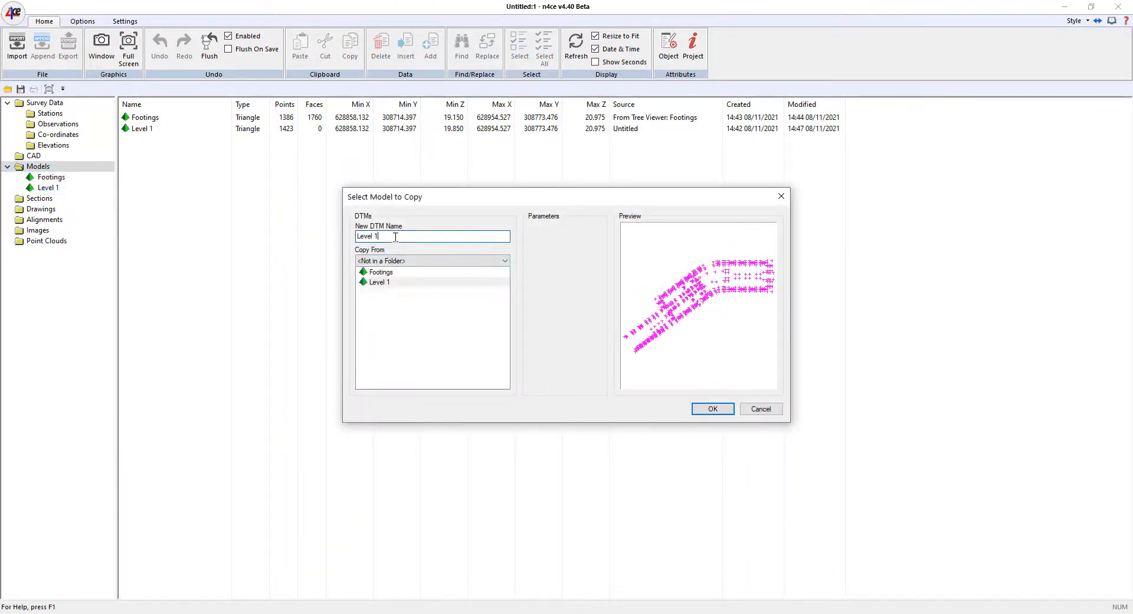
left_click(699, 409)
- Select the points coded TB in the Level 1 model and delete them
left_click(51, 187)
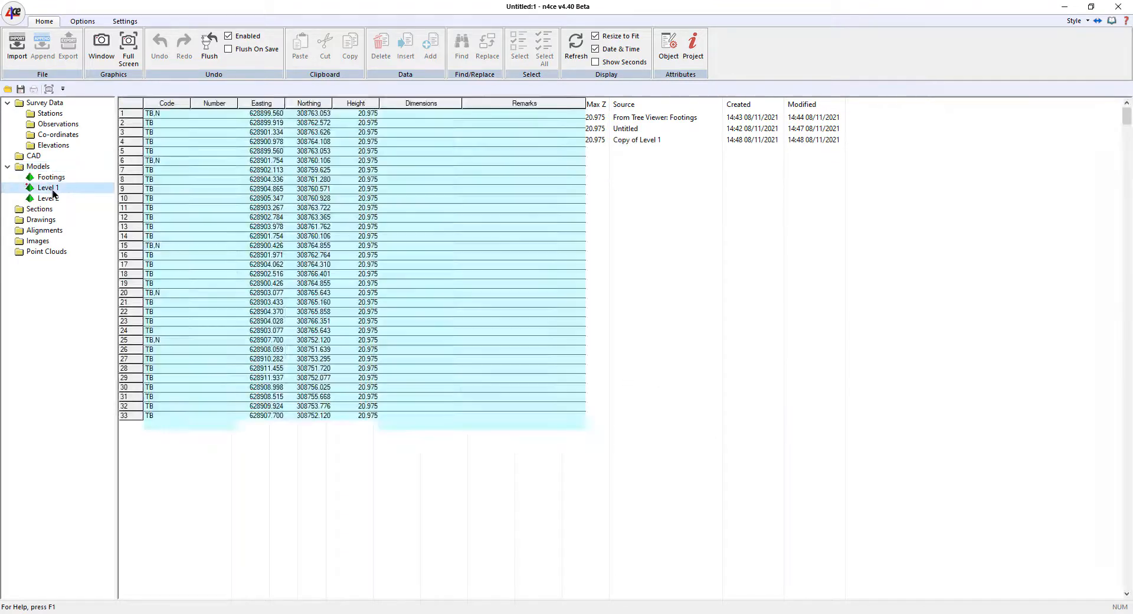
right_click(165, 190)
mouse_move(225, 356)
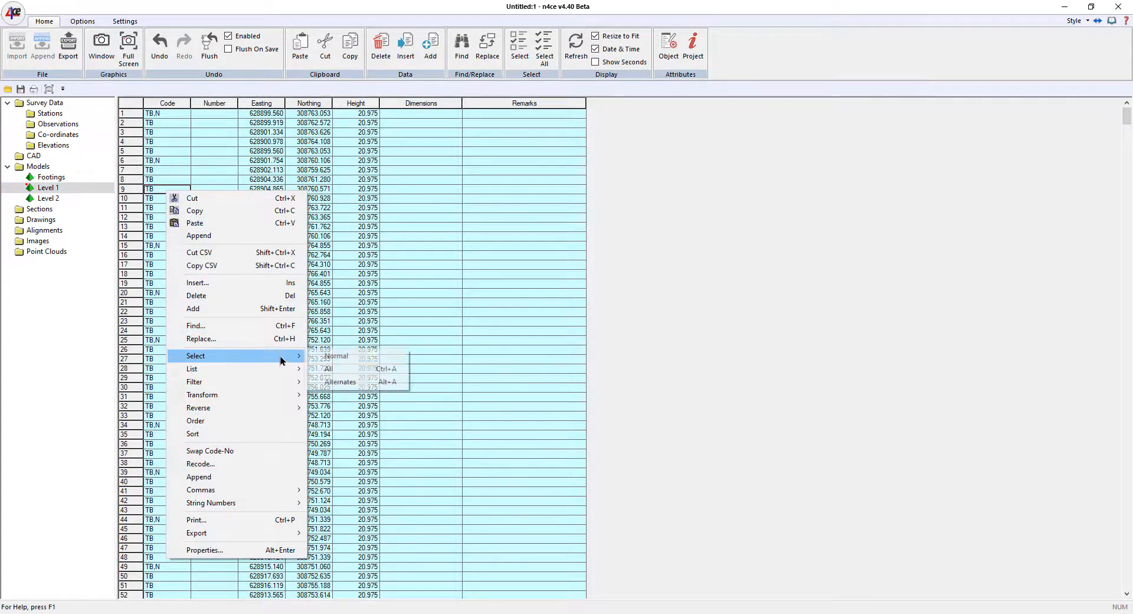
left_click(330, 356)
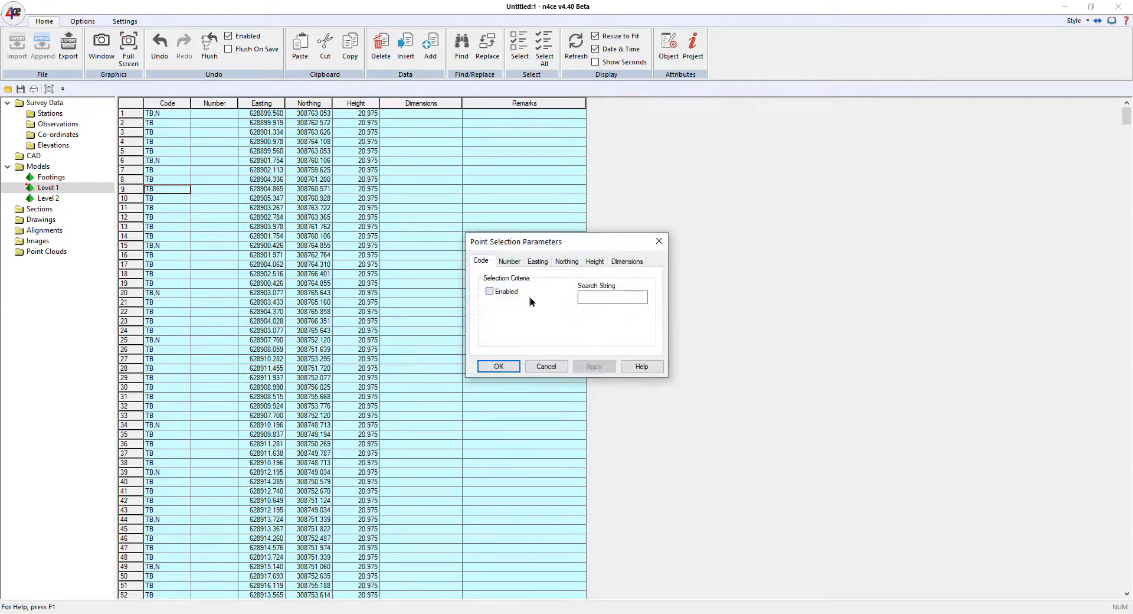
left_click(594, 298)
left_click(499, 366)
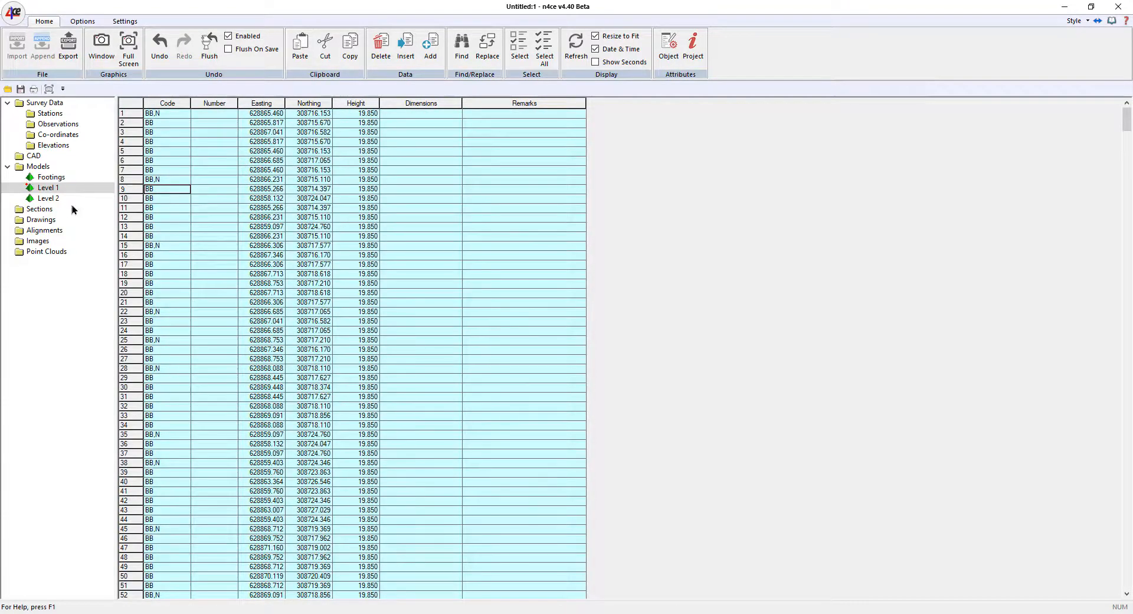
- Select the points coded BB in the Level 2 model and delete them
left_click(60, 198)
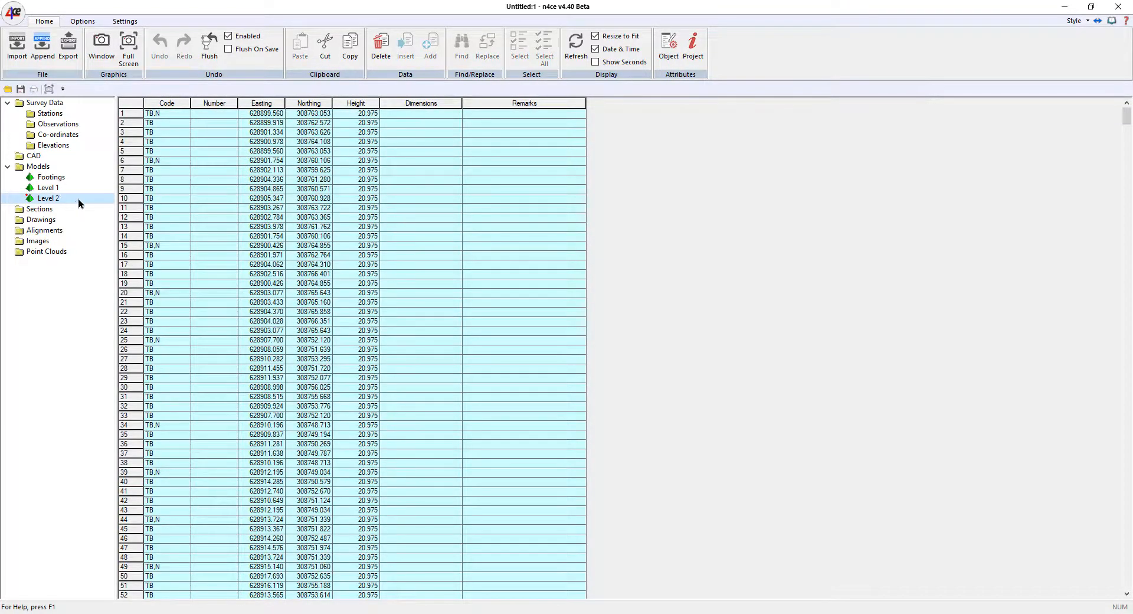
left_click(128, 104)
right_click(157, 186)
mouse_move(272, 352)
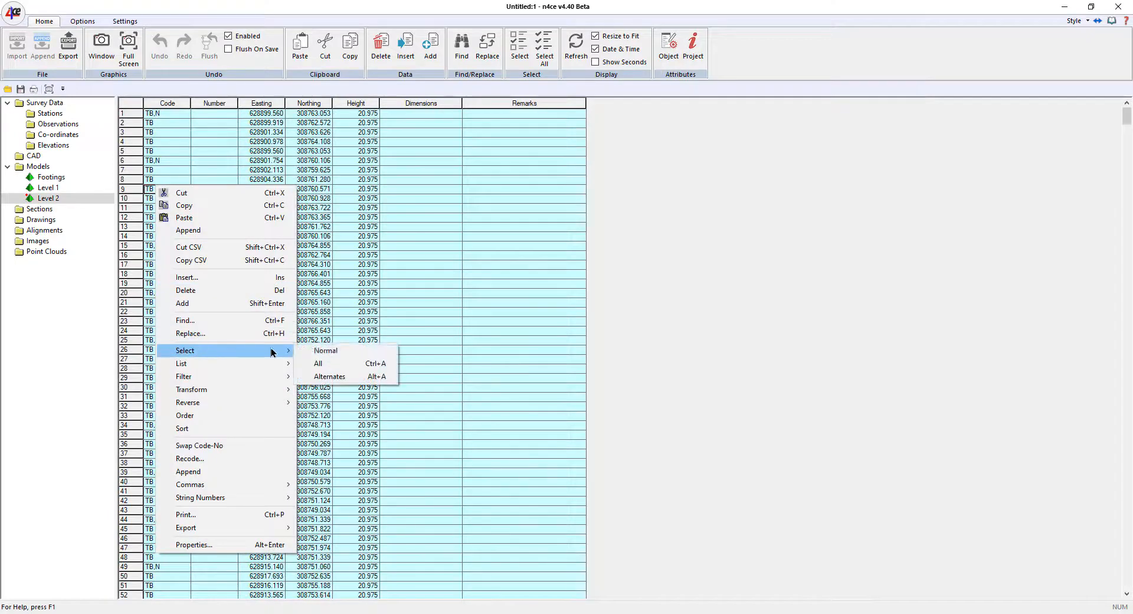
left_click(331, 351)
left_click_drag(621, 297, 522, 299)
type("B")
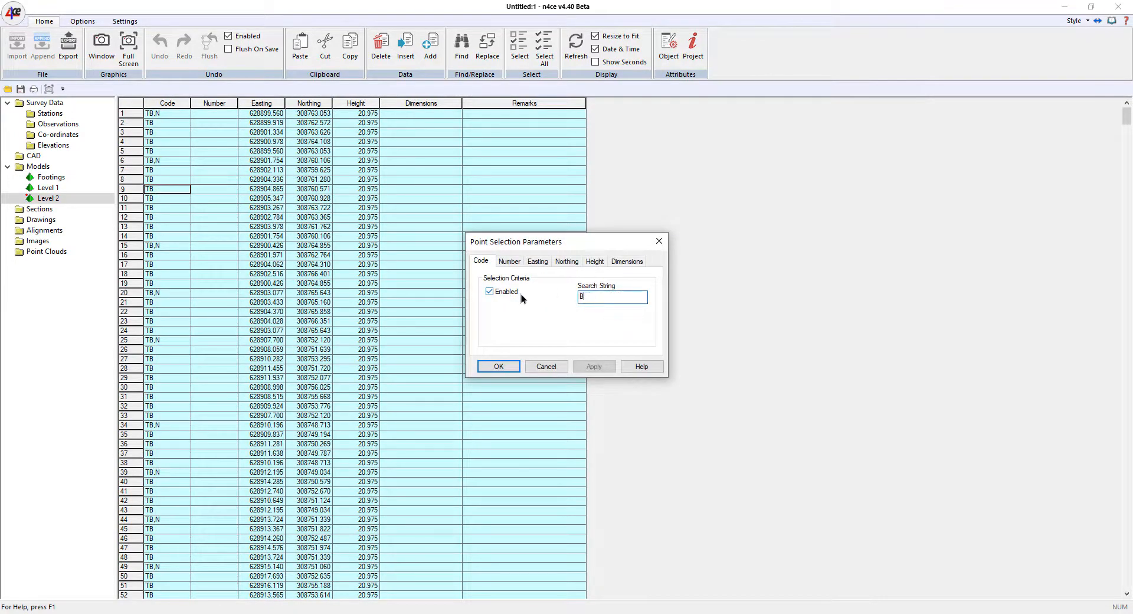
type("B")
left_click(499, 367)
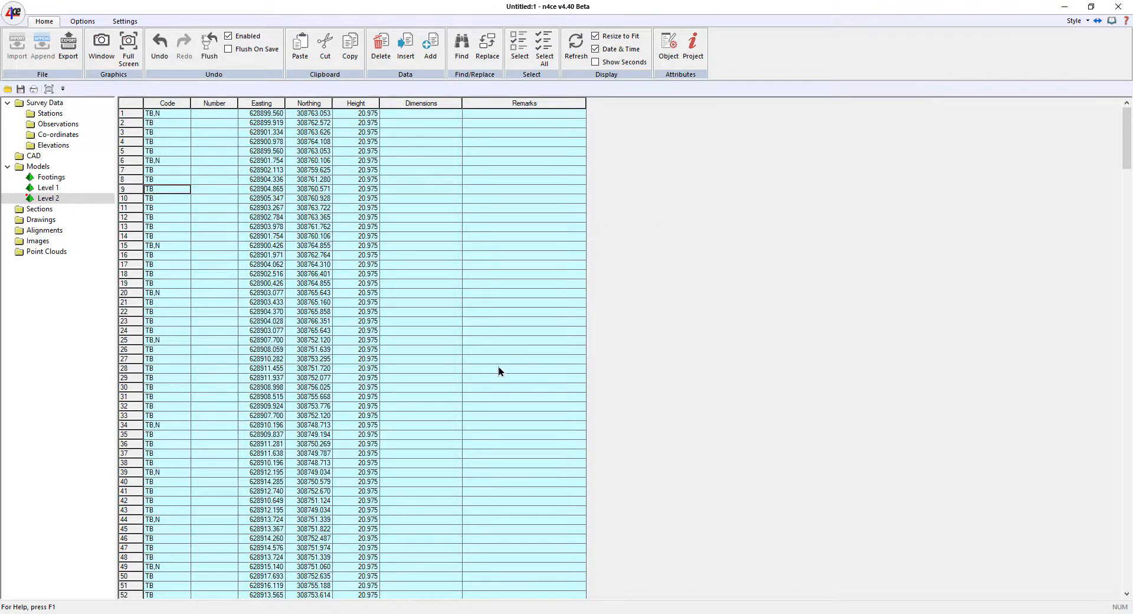
- Reset the string numbers for the whole Code column of the Level 2 model
left_click(159, 98)
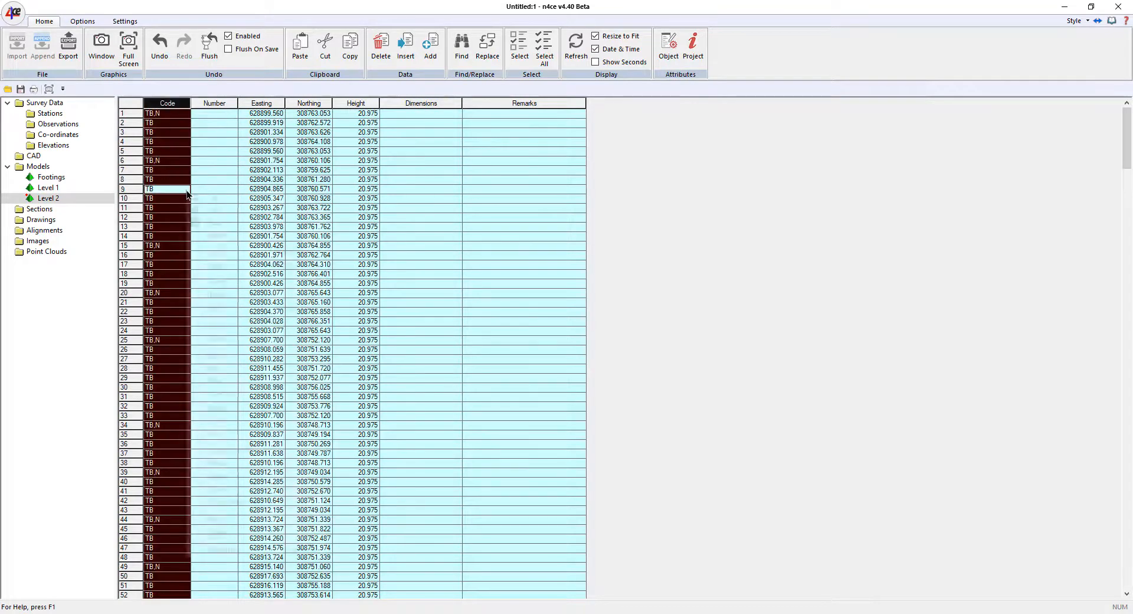
right_click(187, 190)
mouse_move(246, 507)
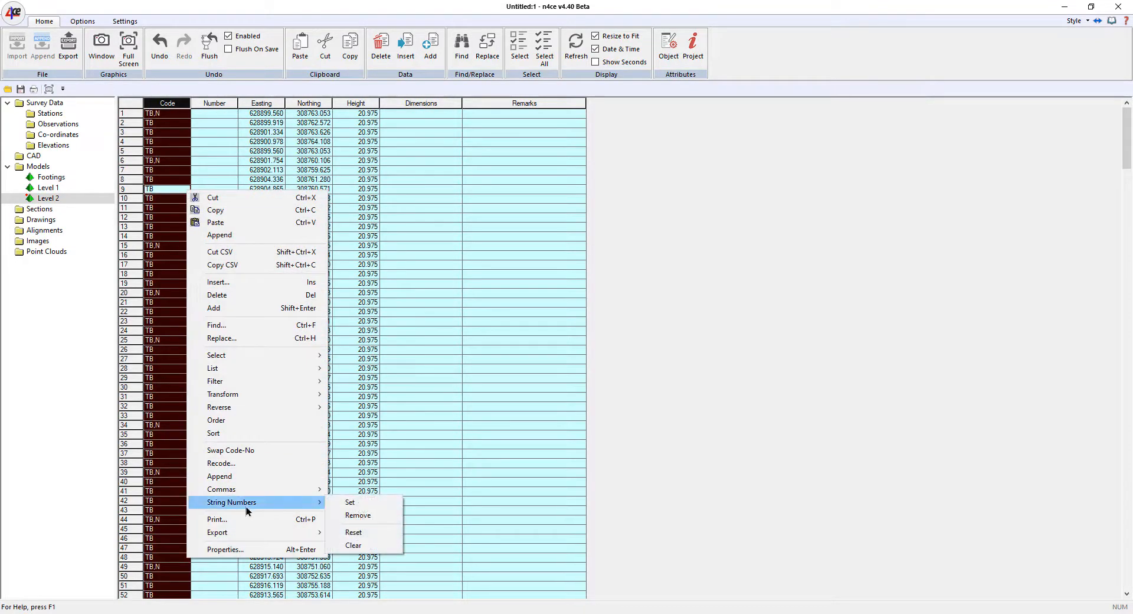
left_click(355, 531)
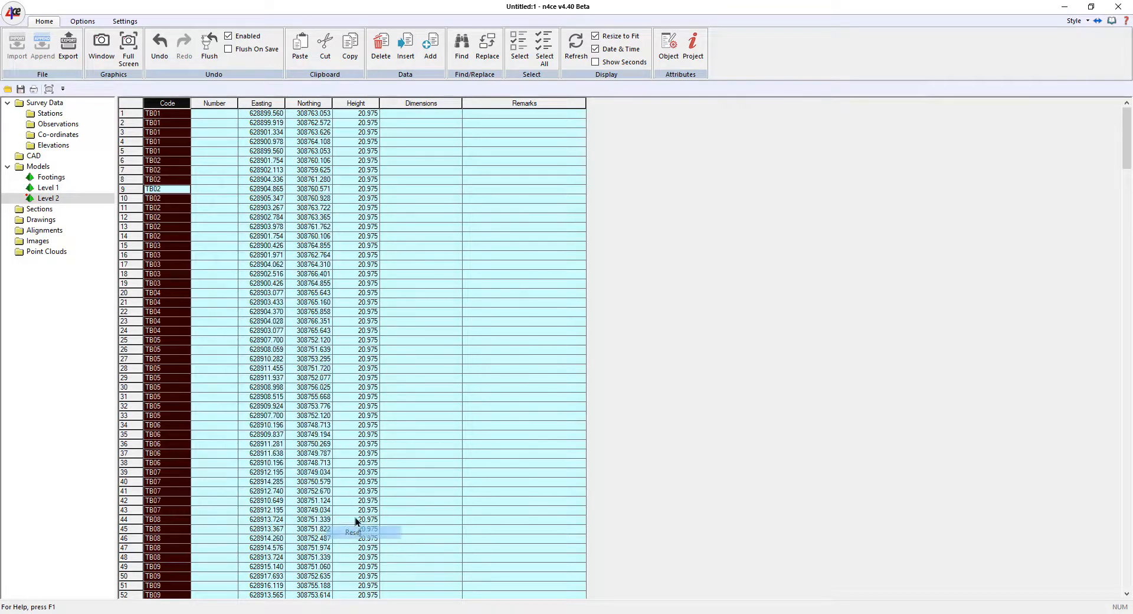
- Reset the string numbers for the whole Code column of the Level 1 model
left_click(52, 189)
left_click(168, 103)
right_click(178, 239)
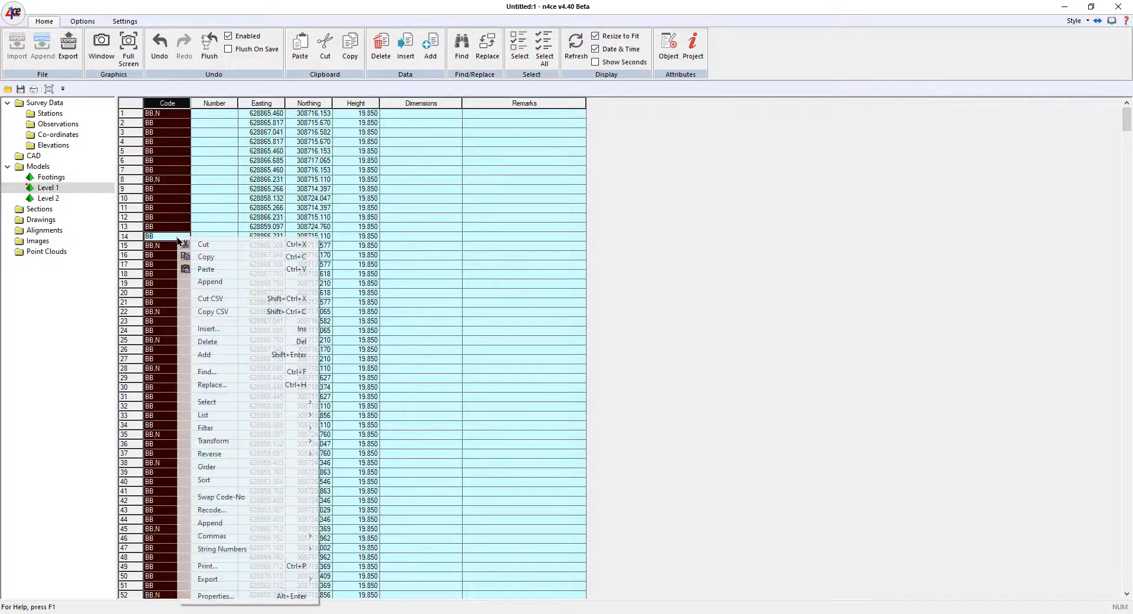
mouse_move(313, 553)
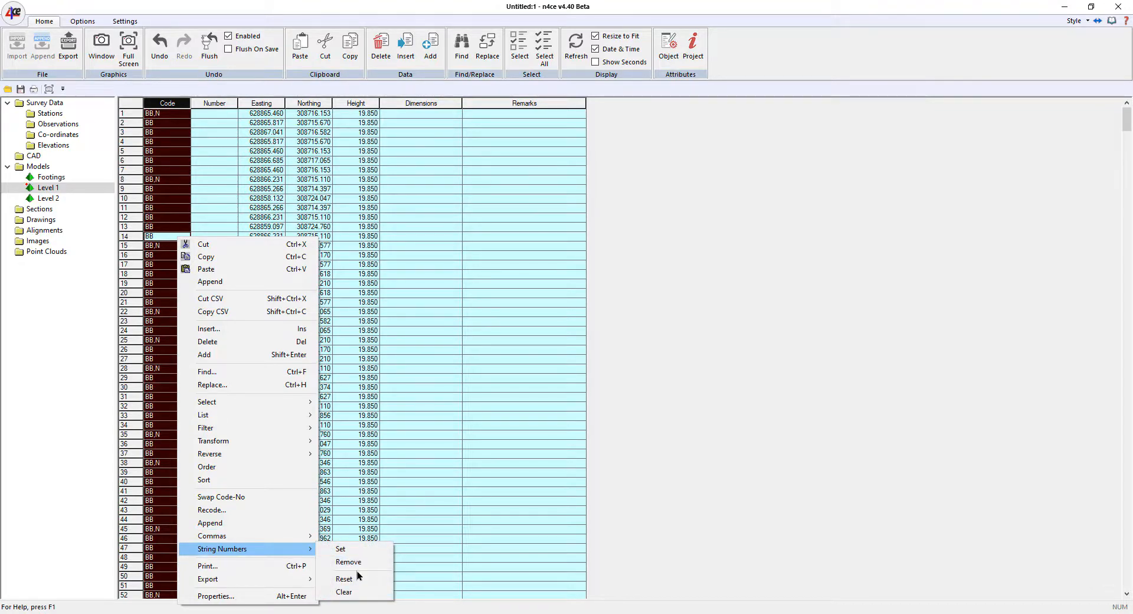
left_click(356, 577)
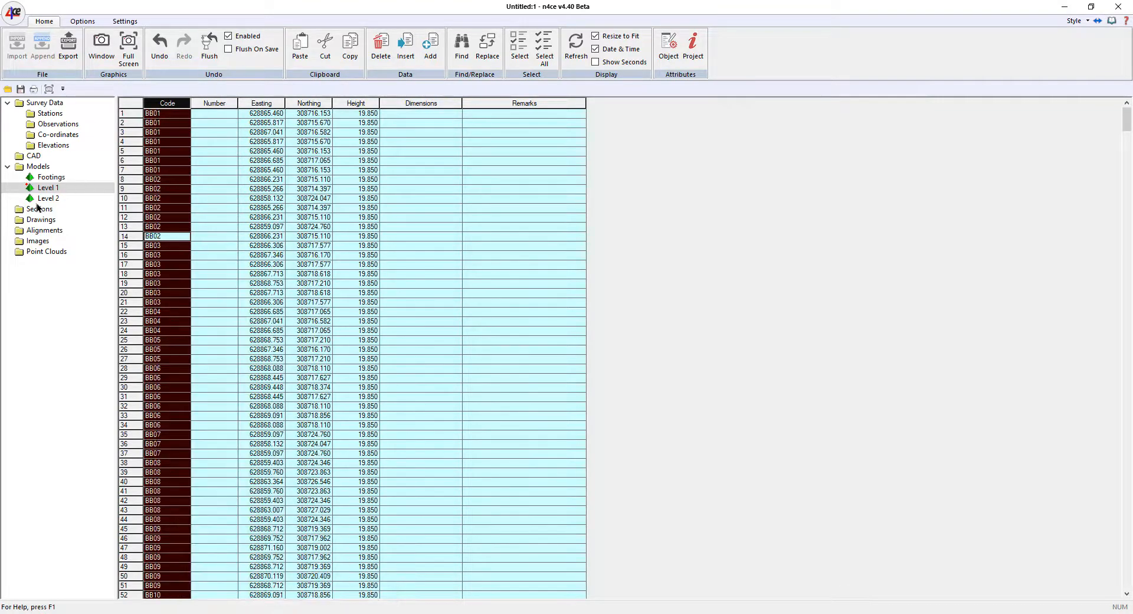
- Open the Level 1 model in a maximised plan view showing the angled wing's foundation outlines
double_click(37, 190)
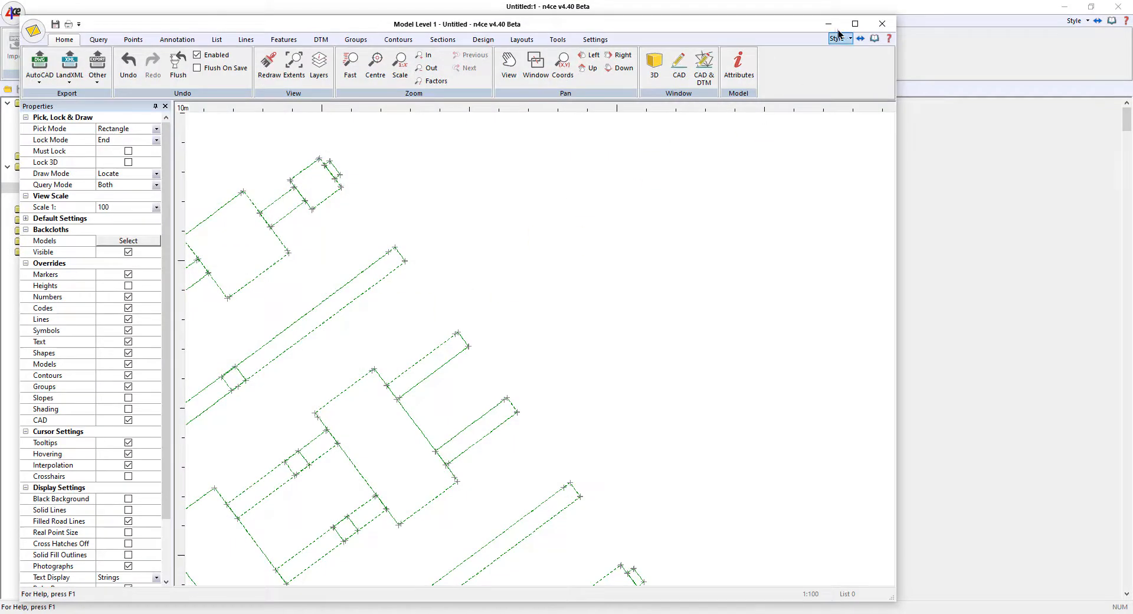
left_click(855, 24)
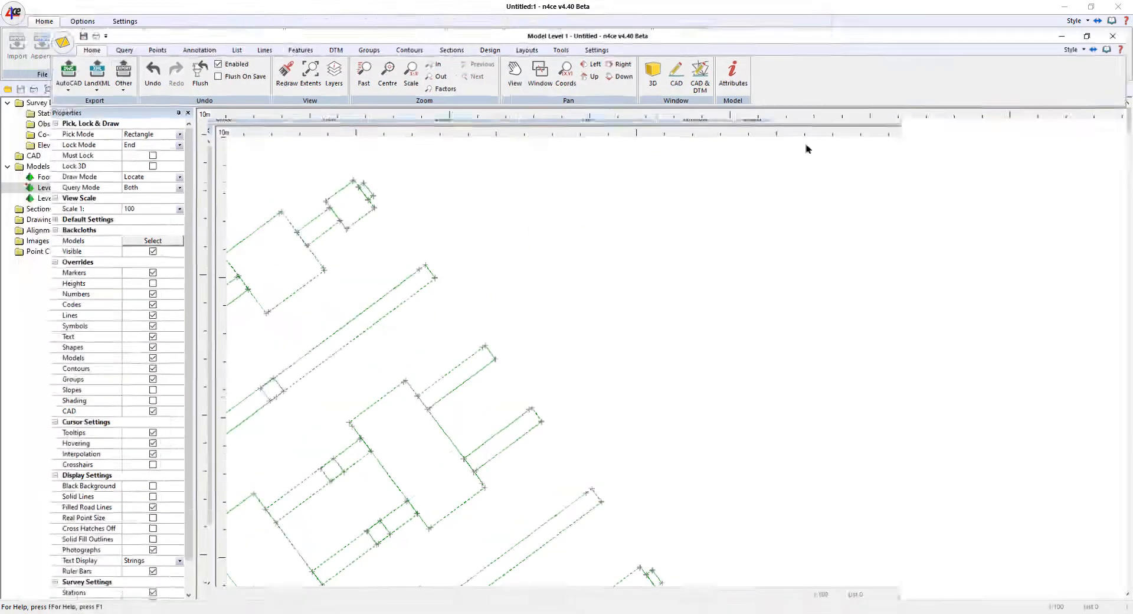
scroll(738, 263, "down", 5)
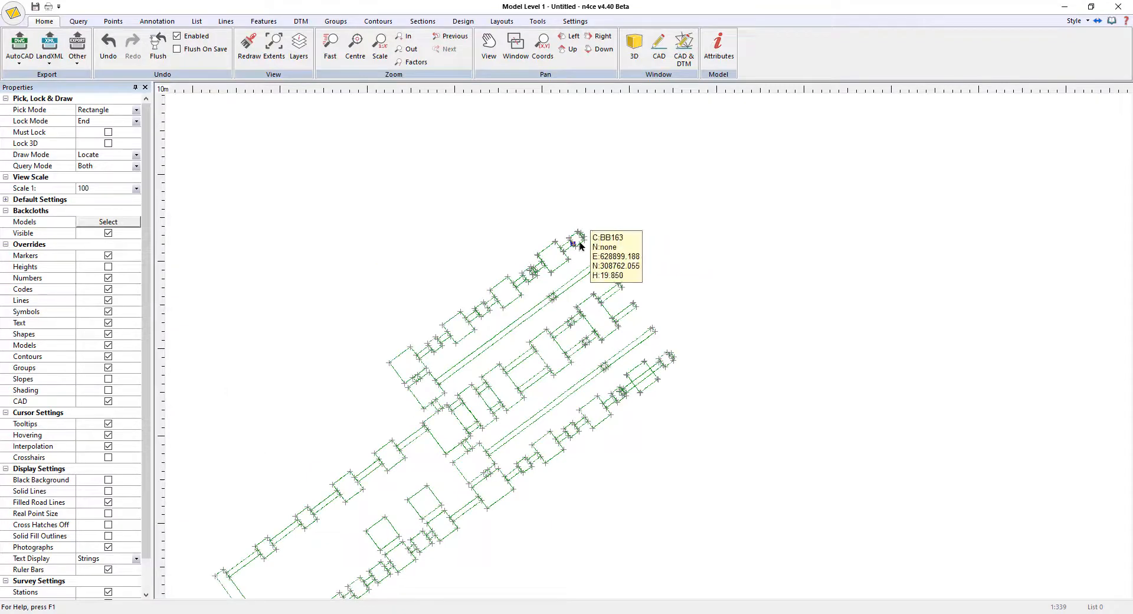
- Add the Level 2 and Footings models as backcloths behind the Level 1 plan view
left_click(108, 222)
left_click(387, 279)
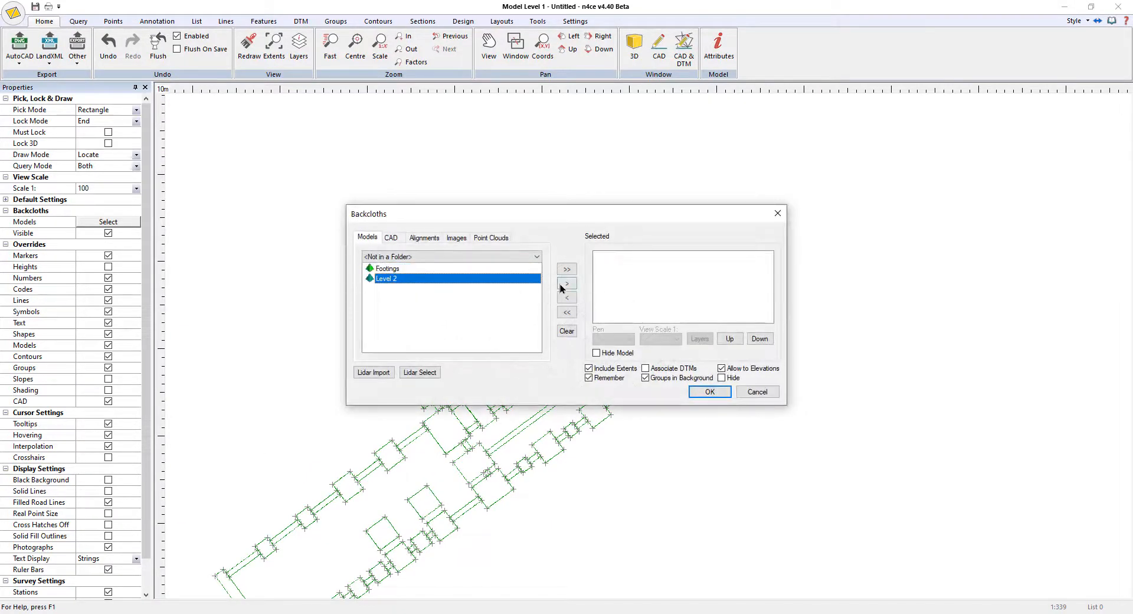
left_click(562, 287)
left_click(709, 391)
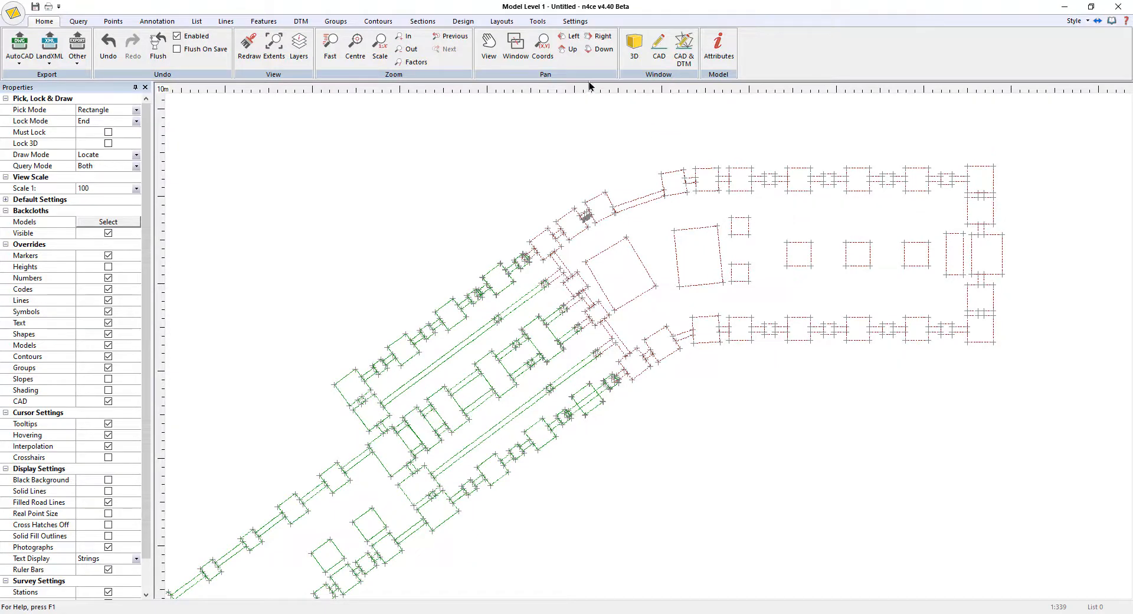
left_click(108, 222)
left_click(566, 283)
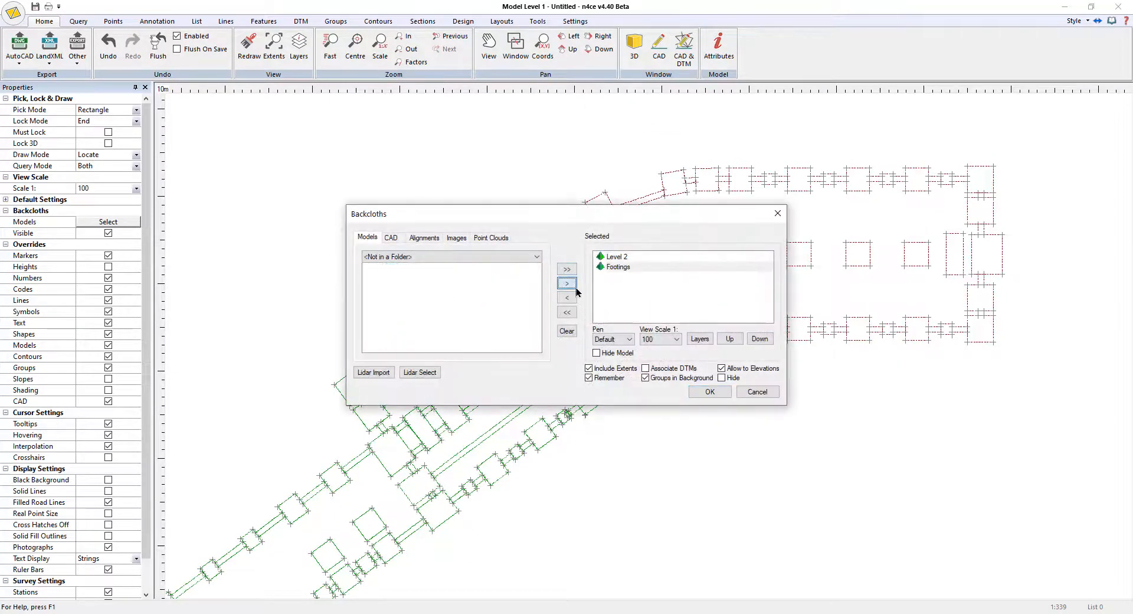
left_click(709, 391)
- Open the Level 1 model and its backcloths in a maximised 3D view and remove the external IFC office structure model
left_click(633, 47)
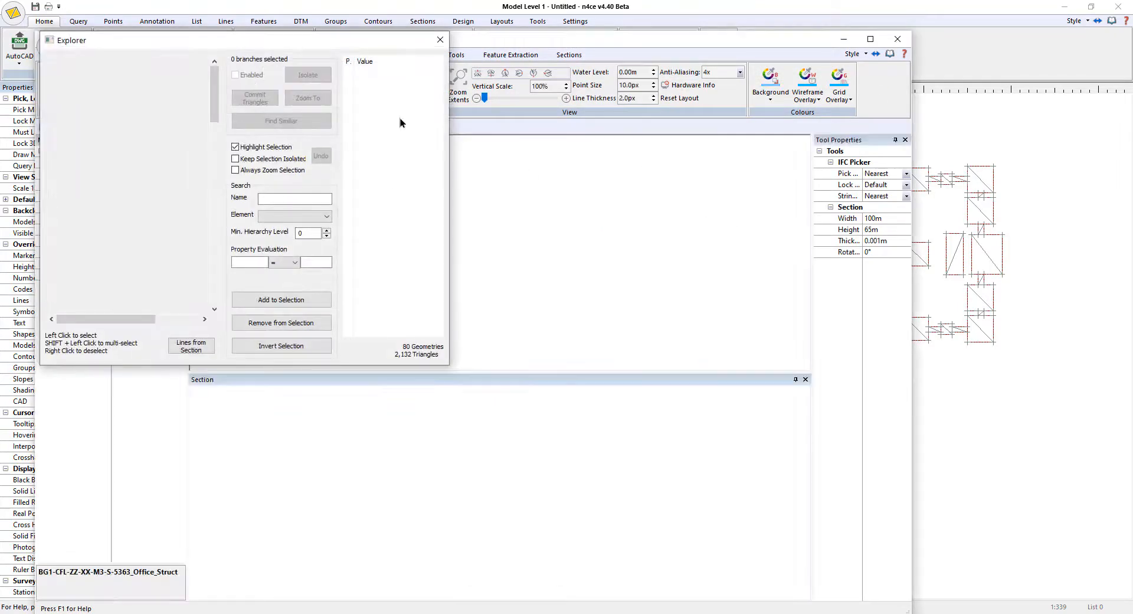
left_click(871, 39)
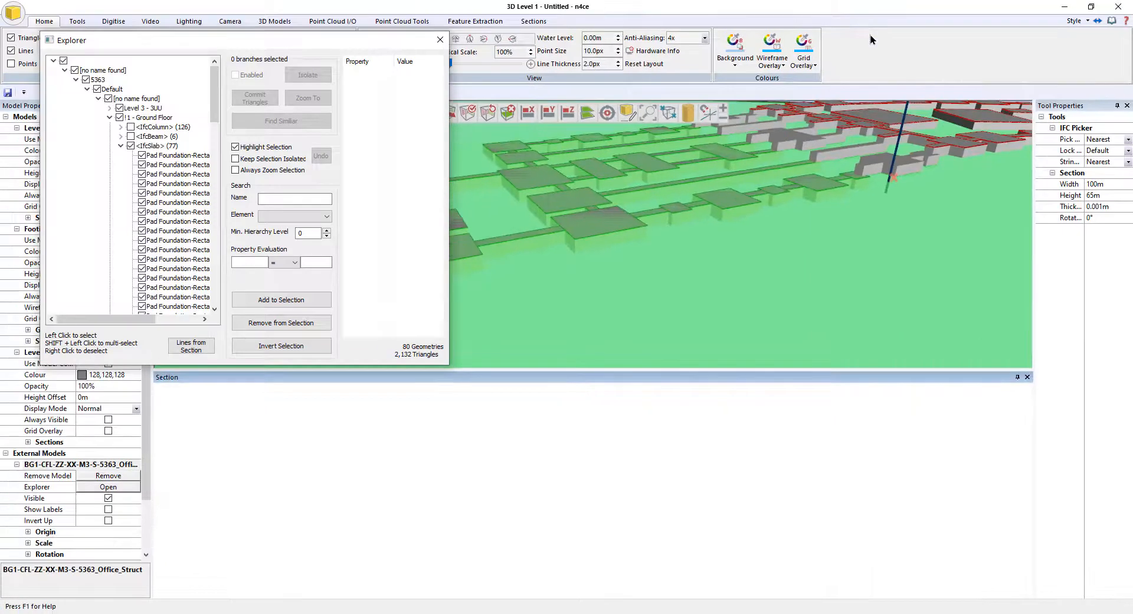
left_click(438, 42)
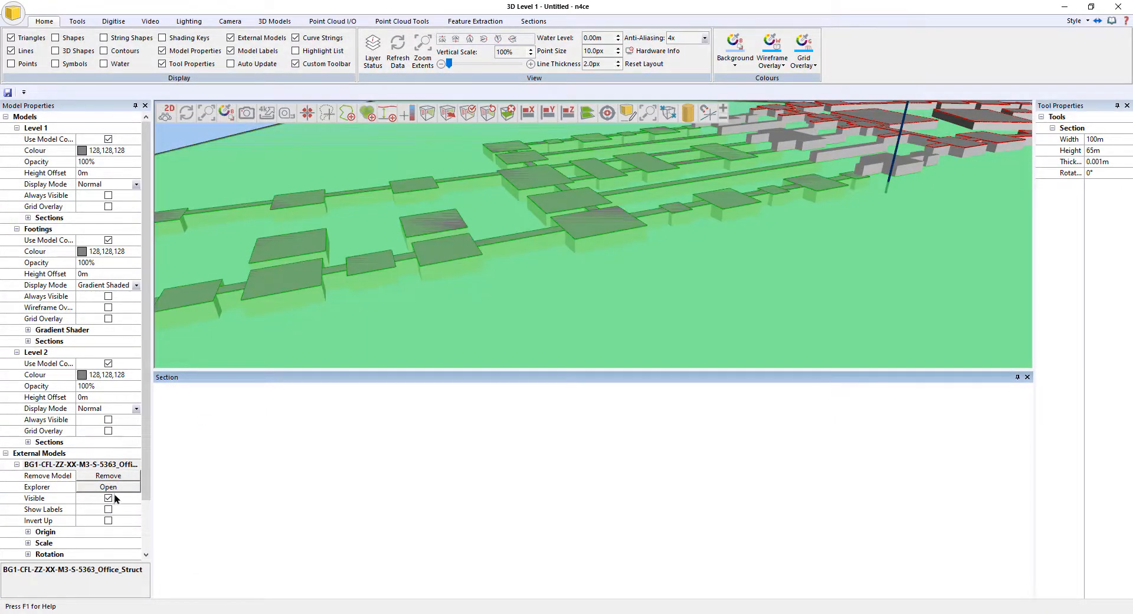
left_click(118, 474)
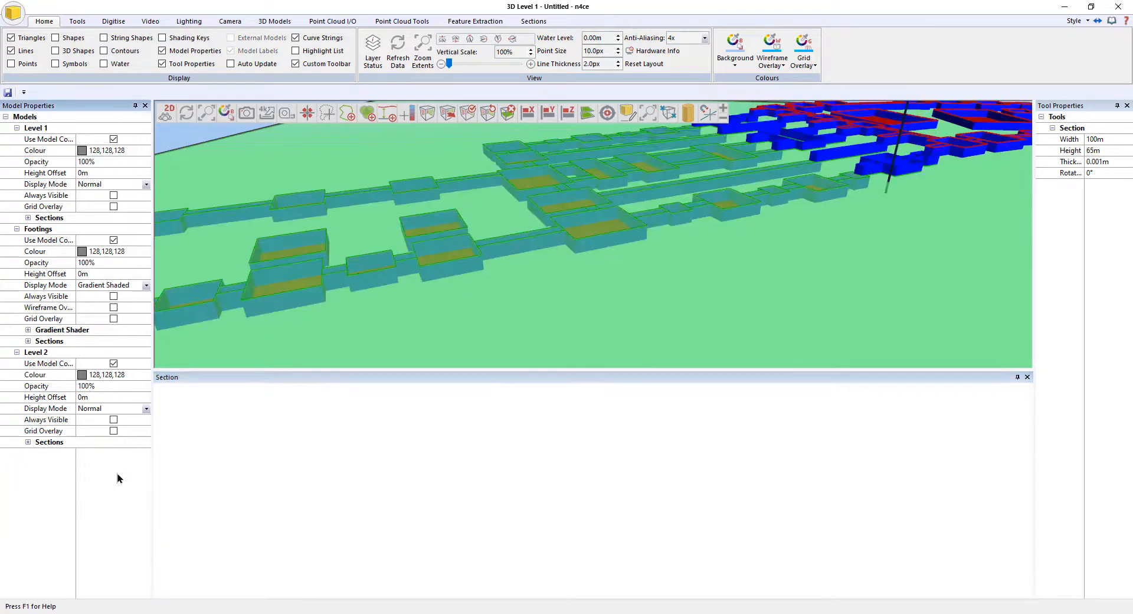
- Clear Section 1 from the 3D view without keeping the existing section
left_click(531, 22)
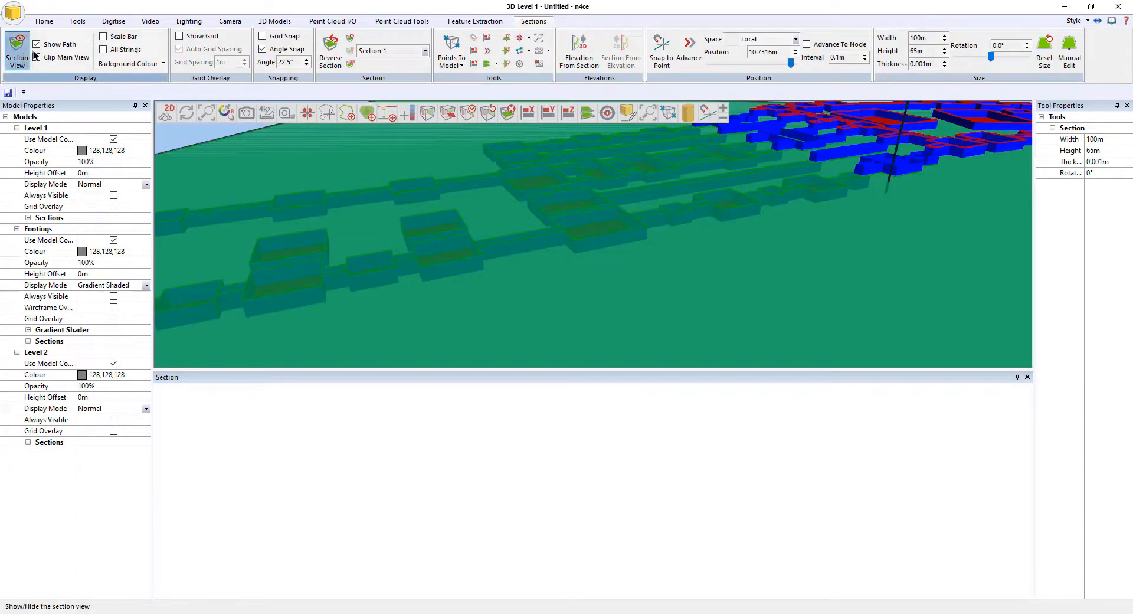
left_click(350, 37)
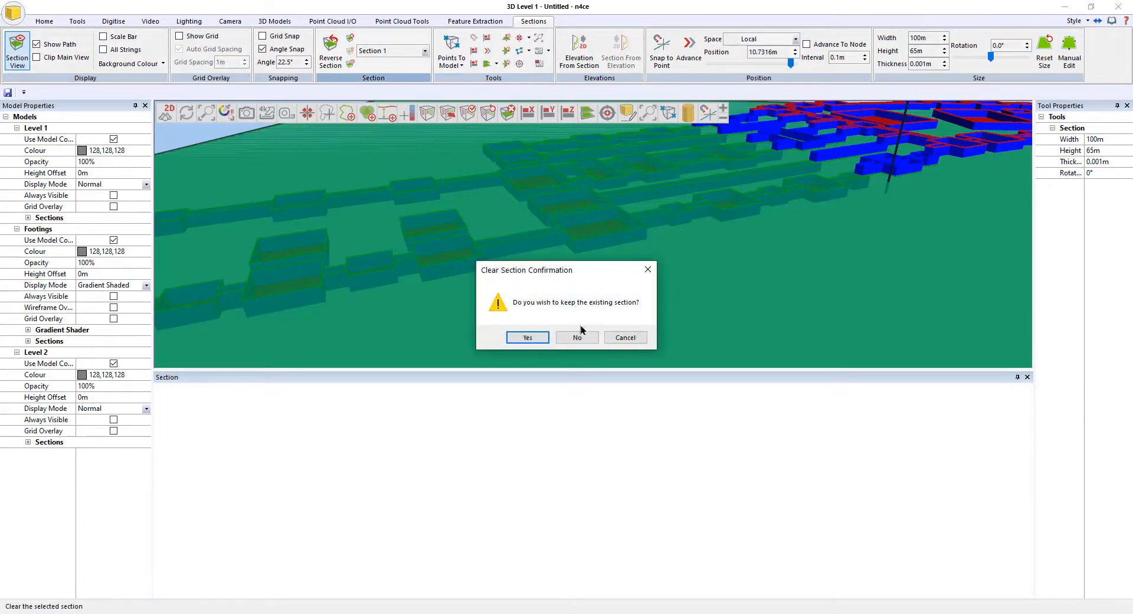
left_click(582, 335)
scroll(557, 258, "down", 4)
mouse_move(557, 258)
left_mouse_down()
mouse_move(662, 313)
mouse_move(641, 347)
mouse_move(680, 322)
left_mouse_up()
scroll(641, 347, "down", 2)
scroll(679, 322, "up", 5)
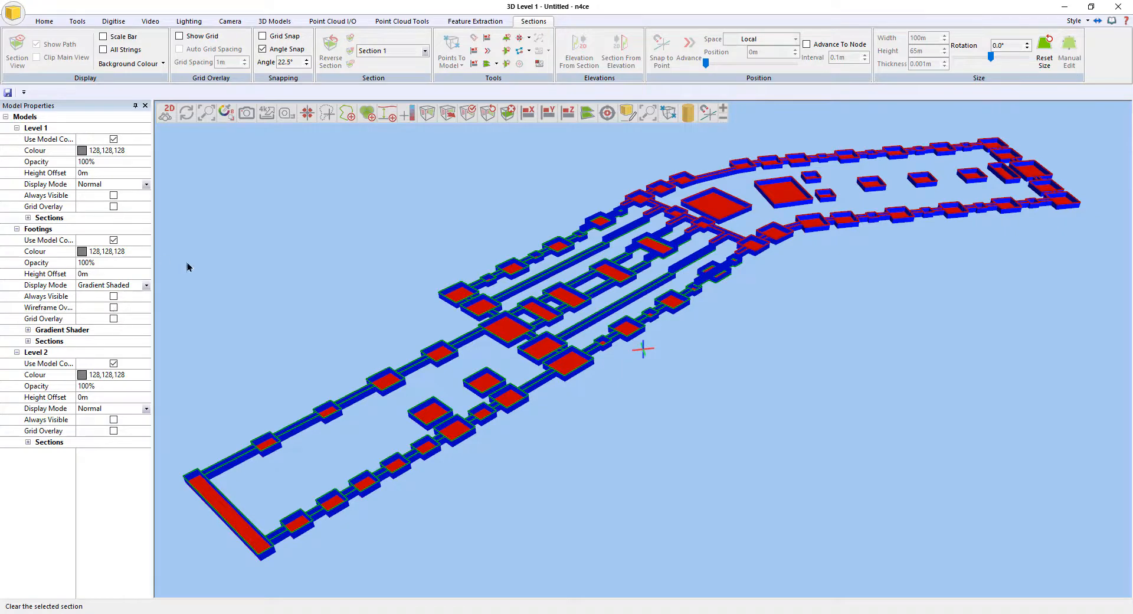
- Set the Footings model's display mode to Wireframe and inspect its triangles against the Level 1 and Level 2 outlines
left_click(146, 284)
left_click(107, 298)
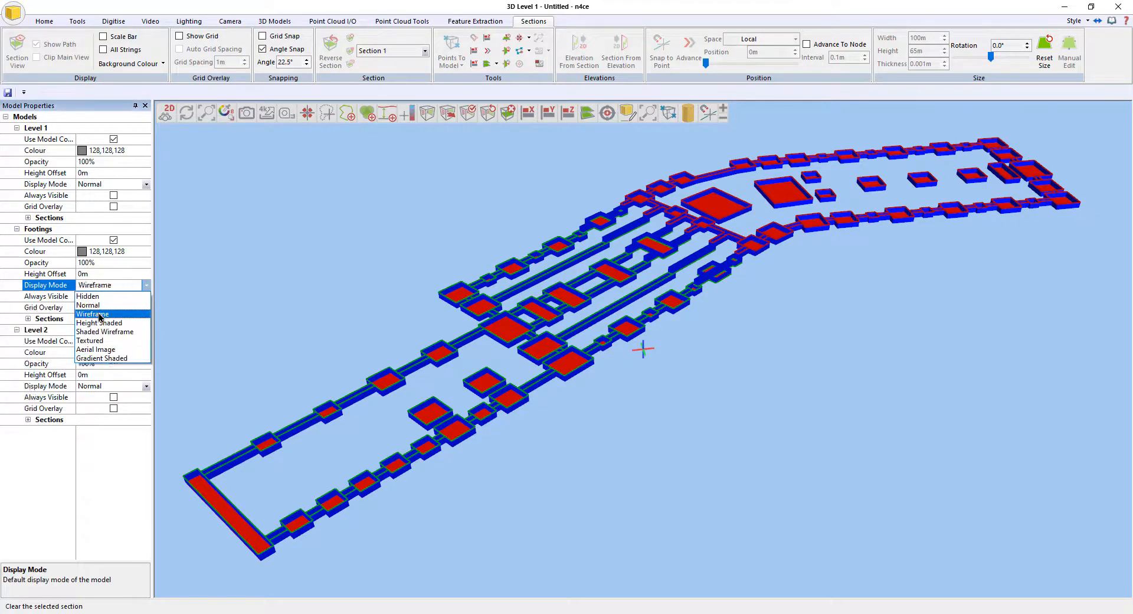
scroll(700, 355, "up", 3)
scroll(678, 328, "down", 3)
scroll(706, 331, "up", 5)
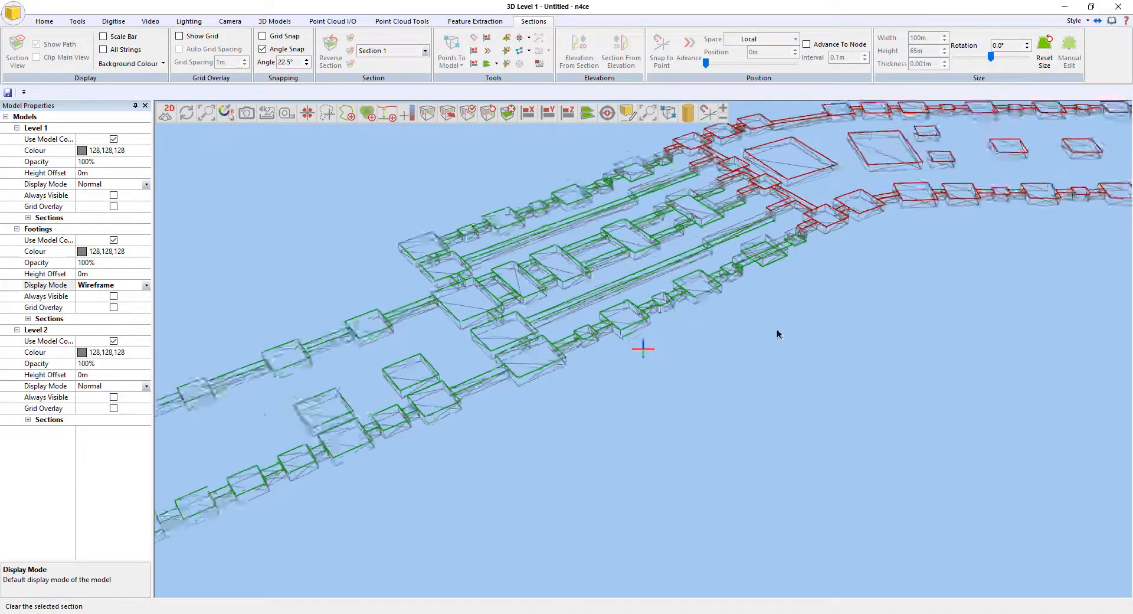
scroll(686, 334, "down", 5)
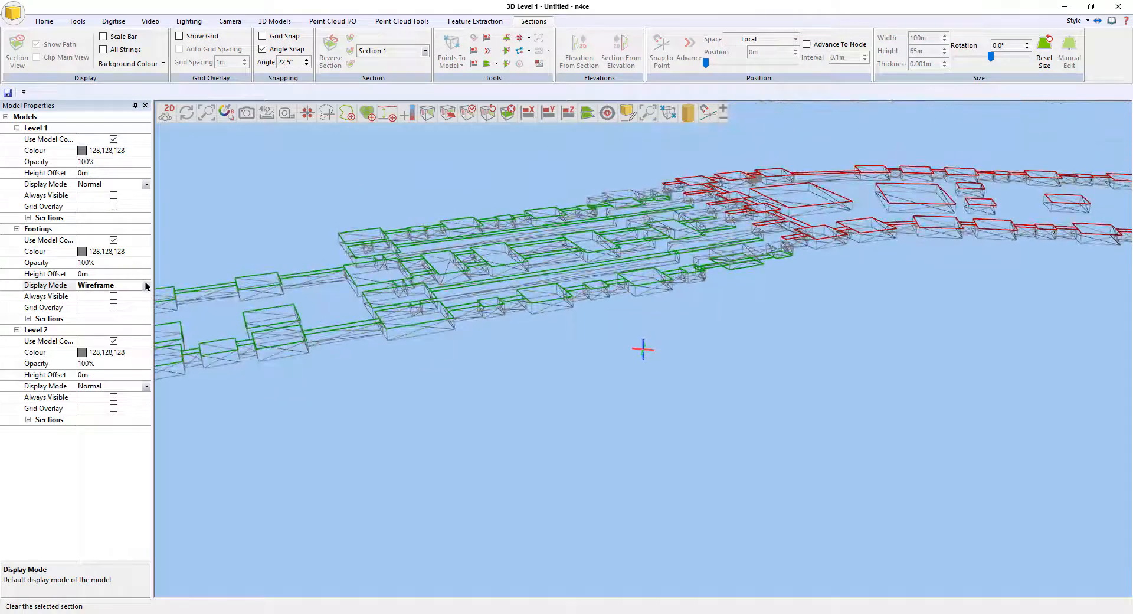
- Set the Footings model's display mode to Hidden and inspect only the Level 1 and Level 2 strings
left_click(146, 285)
left_click(101, 307)
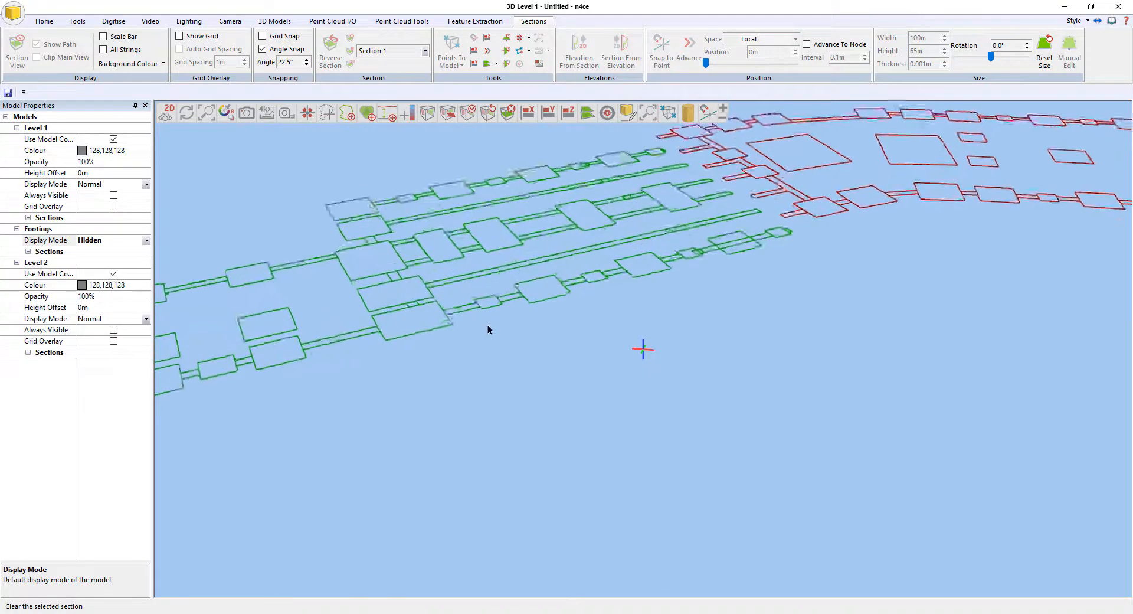
mouse_move(487, 329)
left_mouse_down()
mouse_move(531, 296)
mouse_move(612, 321)
mouse_move(638, 263)
mouse_move(549, 334)
mouse_move(348, 314)
mouse_move(362, 321)
mouse_move(205, 245)
left_mouse_up()
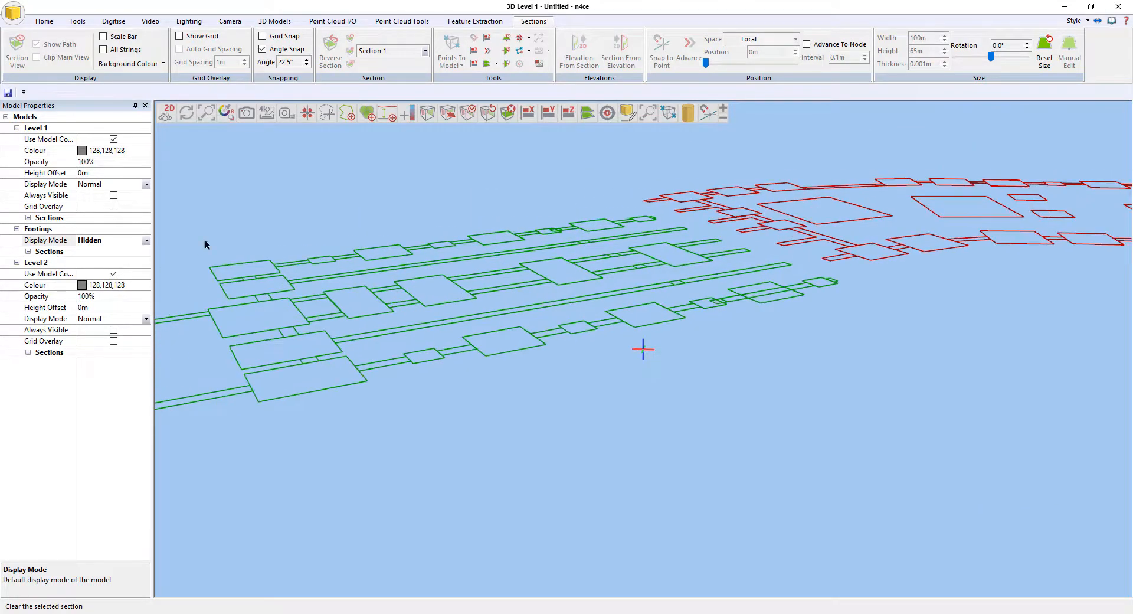
- Set the Footings model's display mode to Gradient Shaded and review the whole foundation layout with its outlines in 3D
left_click(146, 240)
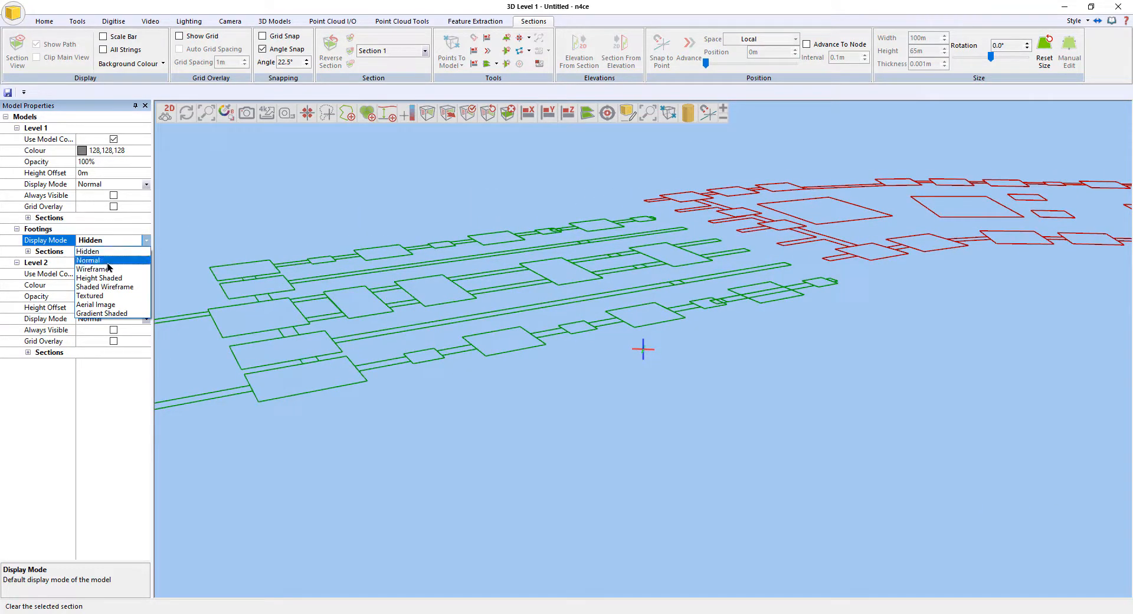
left_click_drag(437, 334, 407, 395)
scroll(548, 361, "down", 5)
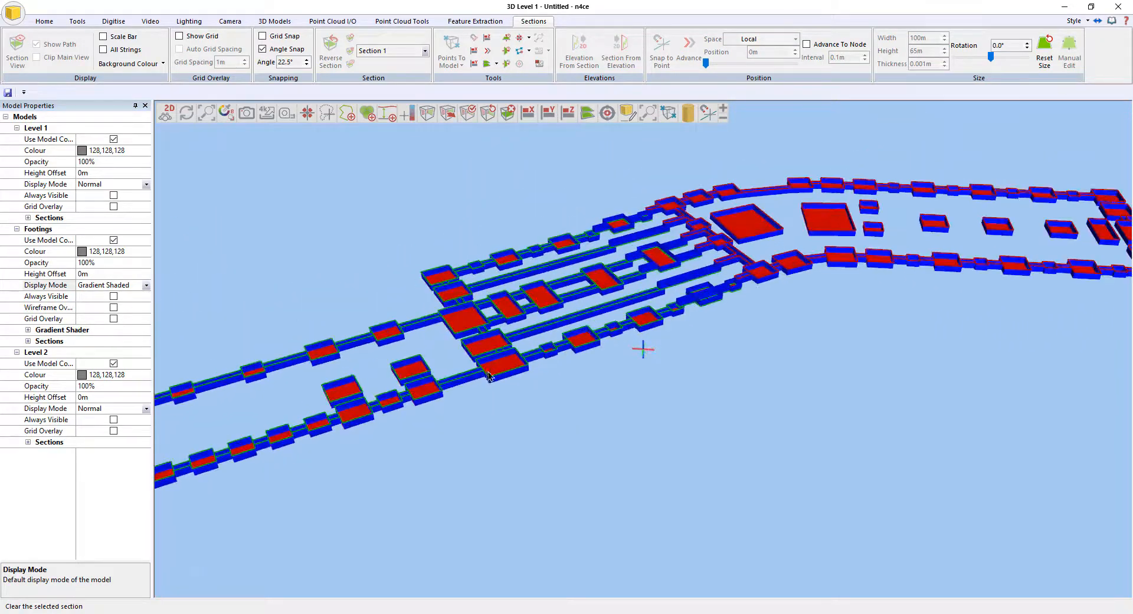
right_click_drag(330, 390, 456, 368)
scroll(457, 368, "down", 3)
left_click_drag(457, 369, 701, 294)
scroll(701, 294, "up", 2)
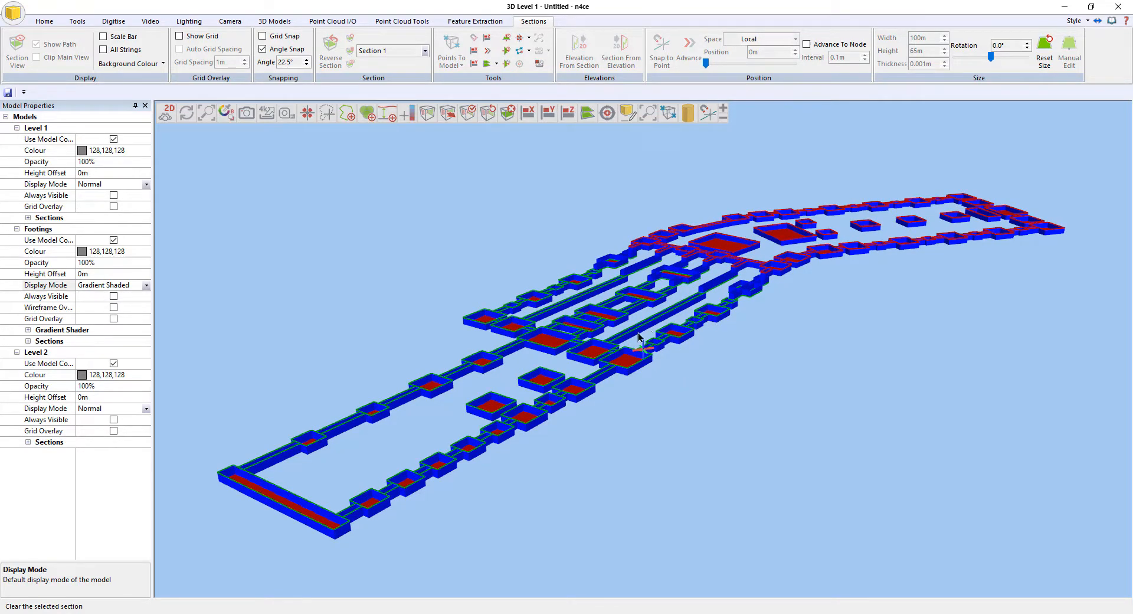
left_click_drag(781, 349, 785, 357)
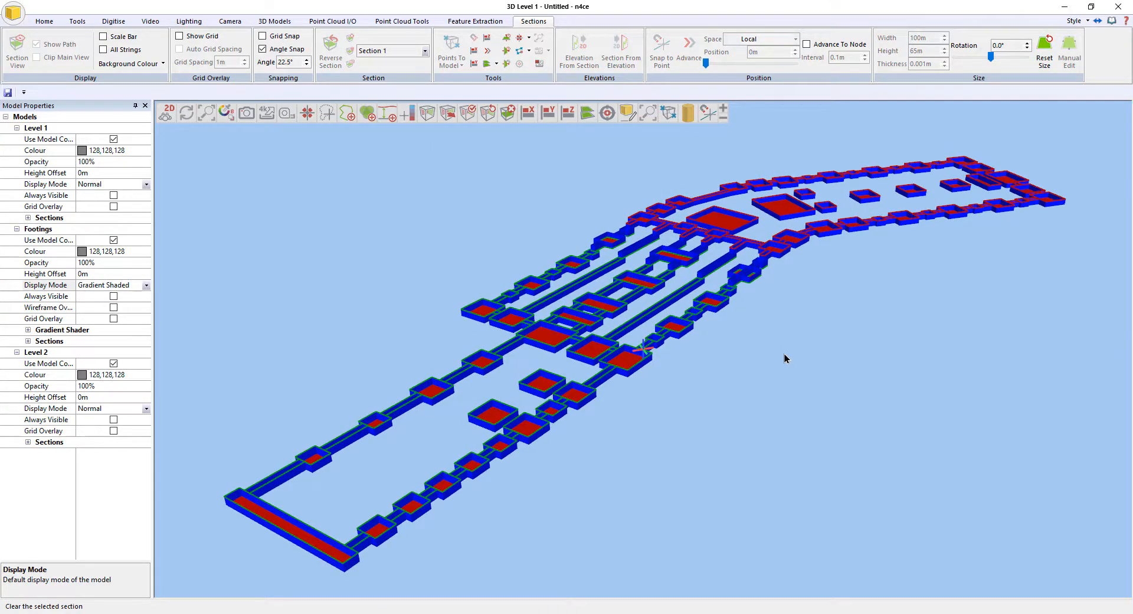